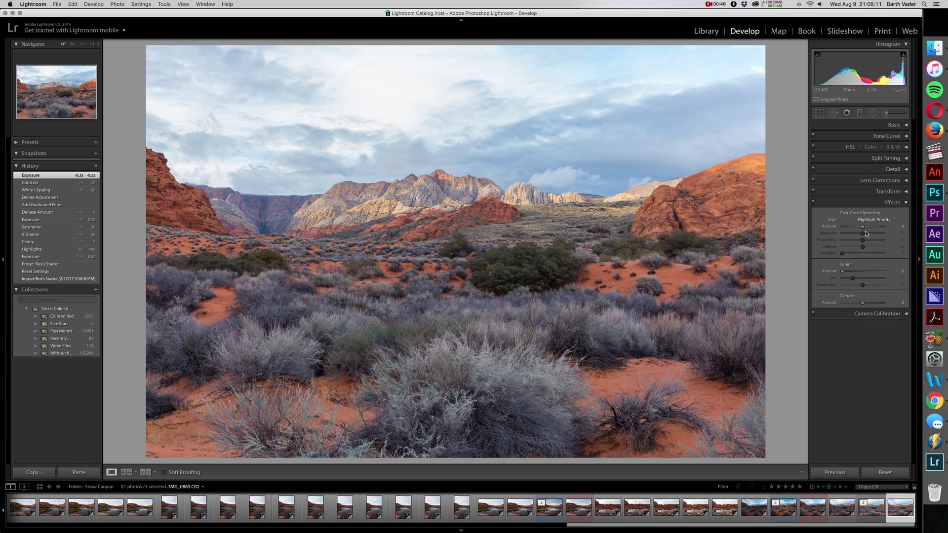
Step: Undo the post-crop vignette edits and raise the photo's global Dehaze to +30
key("super+shift+z")
key("super+z")
left_click(896, 303)
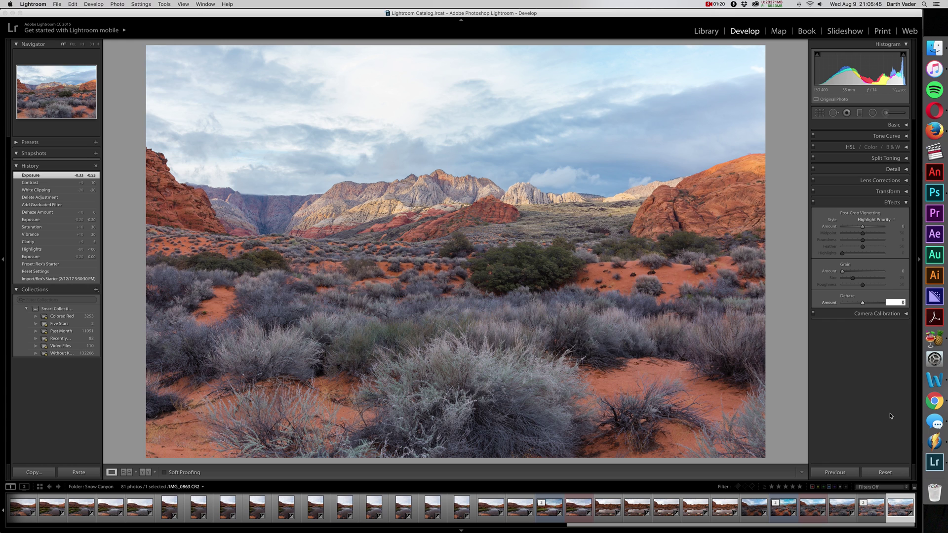
key("shift")
key("shift+Up")
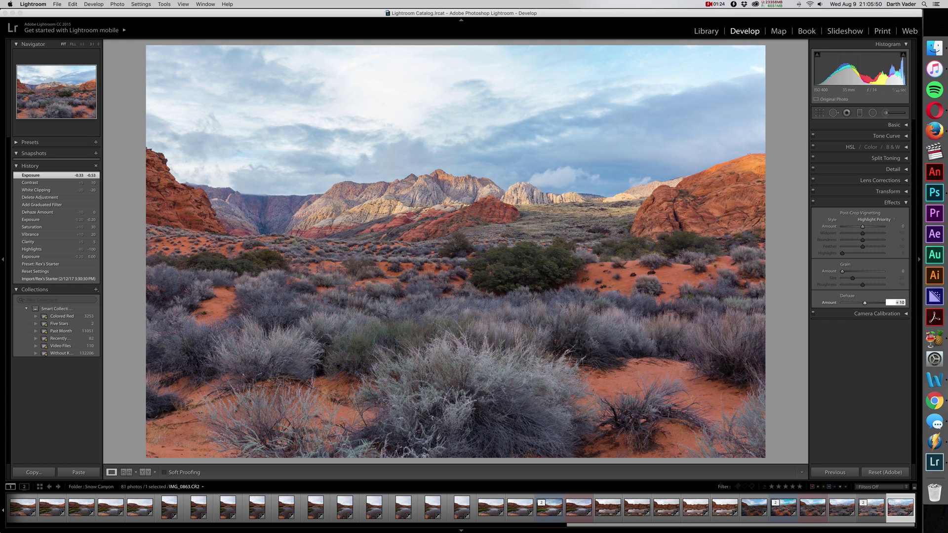
key("shift+Up")
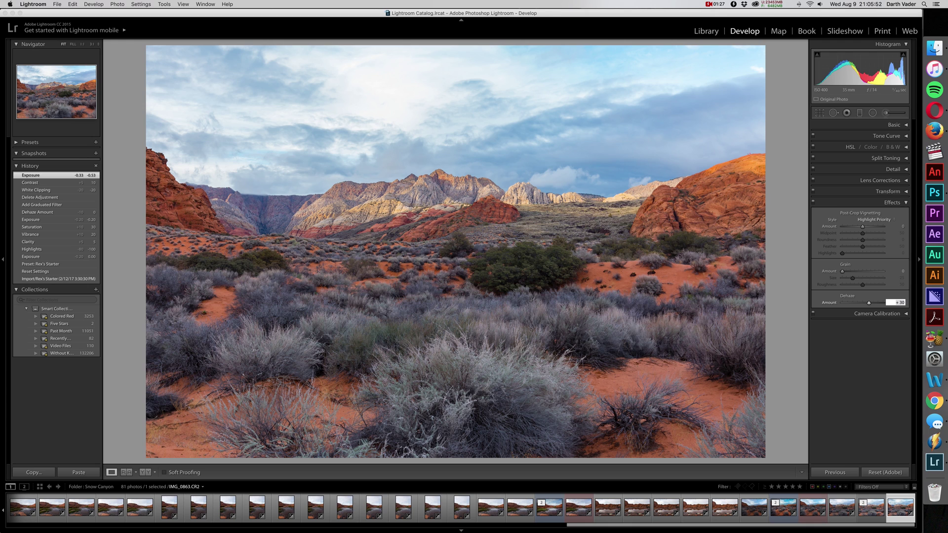
key("Return")
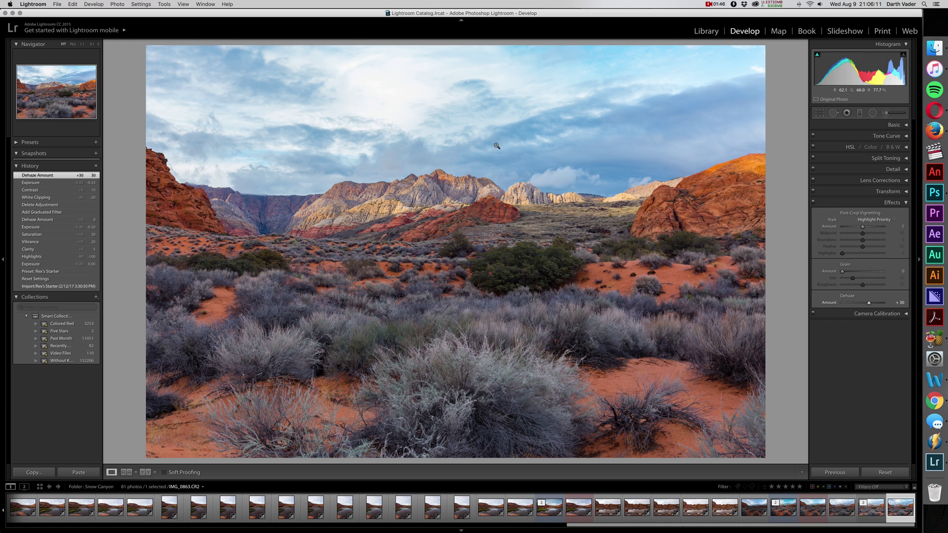
Step: Enter 20 as the global Dehaze amount
left_click(897, 302)
type("20")
key("Return")
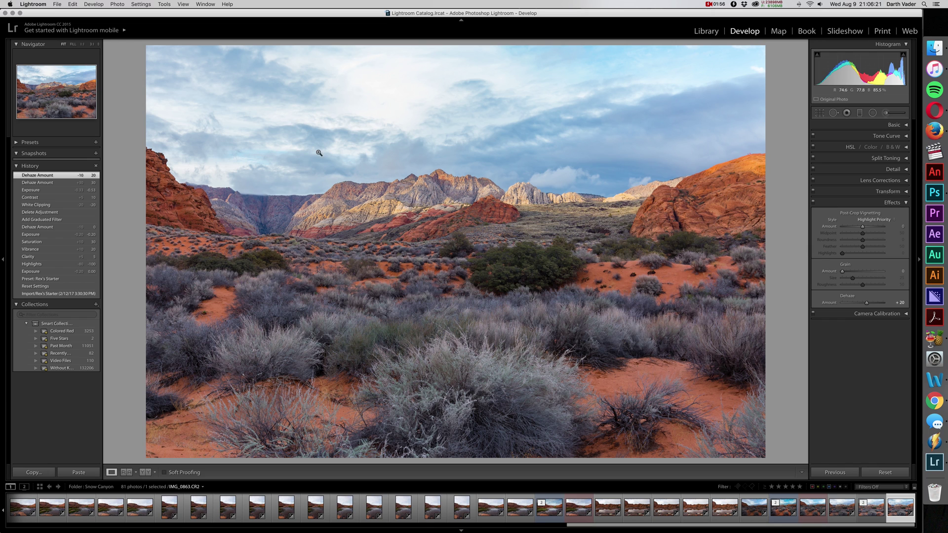
left_click(859, 113)
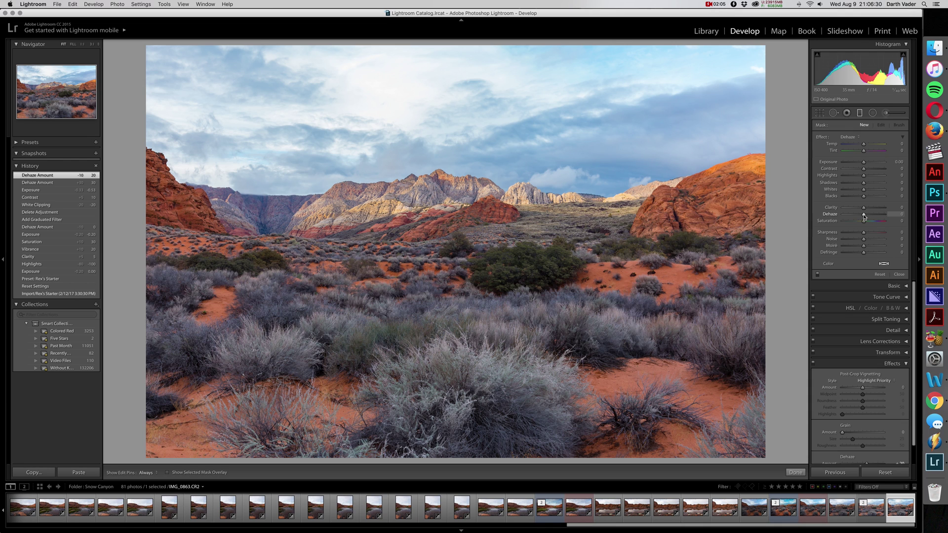
Step: Lay a graduated filter from the sky down to the ridgeline with Dehaze 20, then close the tool
left_click_drag(863, 216, 913, 217)
left_click_drag(412, 96, 431, 110)
left_click(897, 214)
type("0")
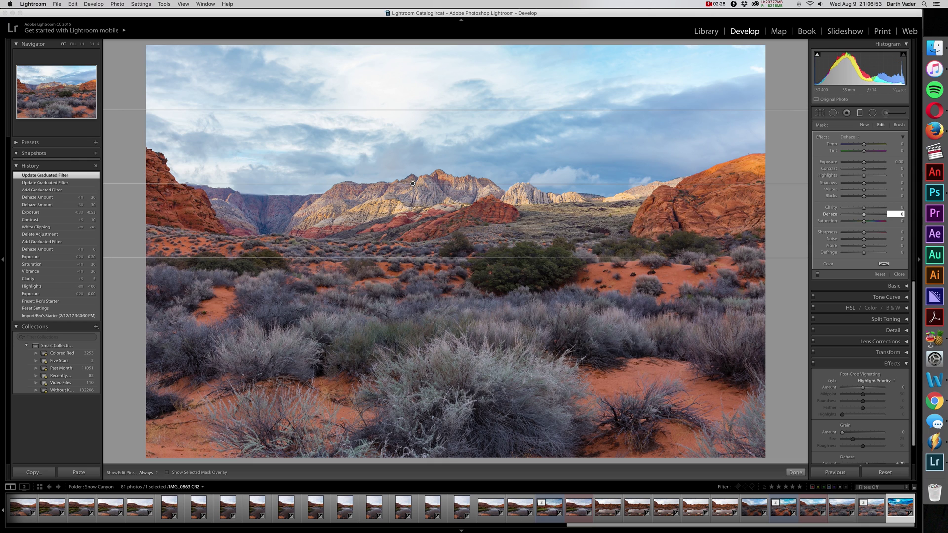
key("shift")
key("shift+Up")
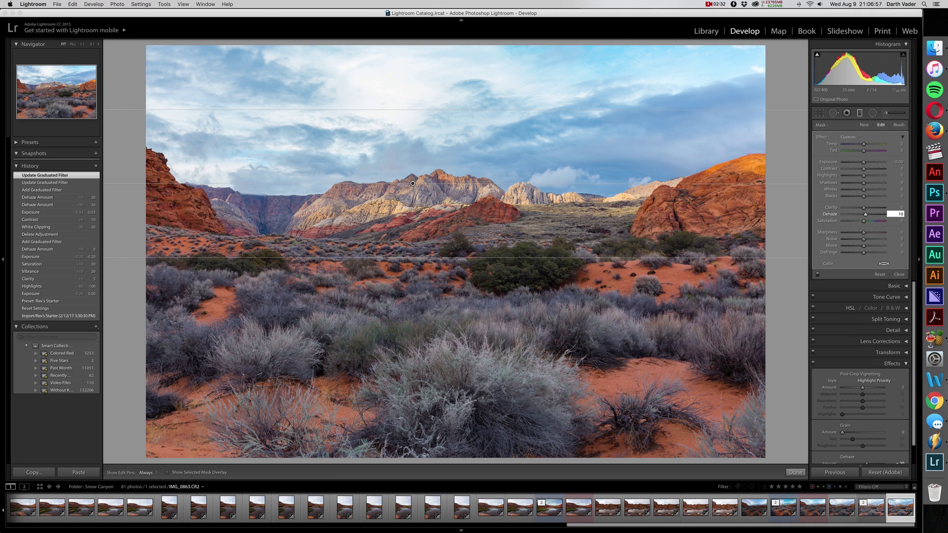
key("shift+Up")
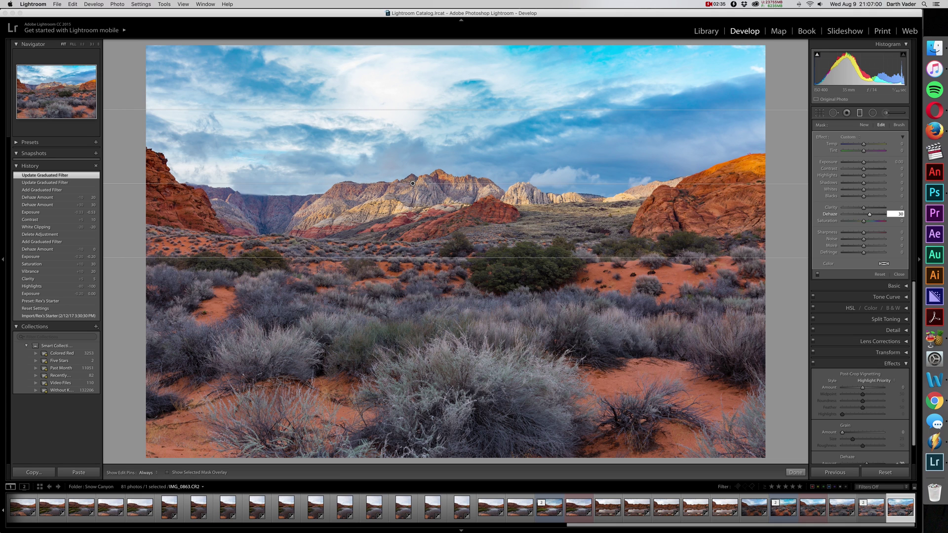
key("shift")
key("Return")
key("m")
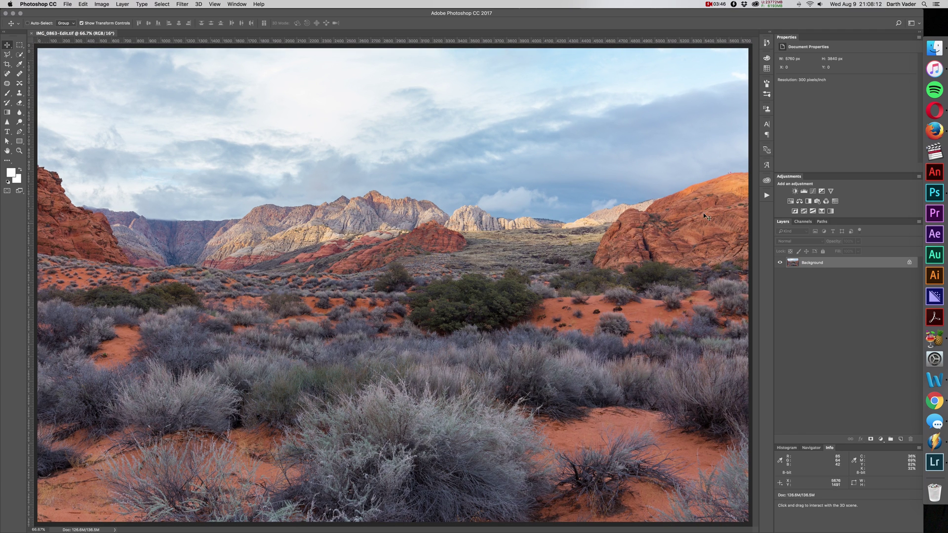
Step: Load the Sky channel as a selection, preview it as a mask, then deselect
left_click(806, 223)
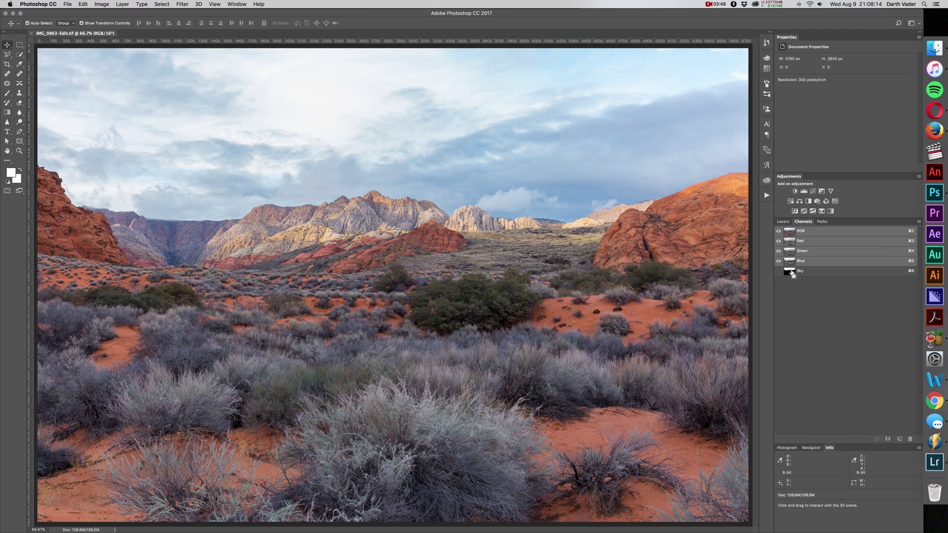
left_click(790, 271, "super")
key("q")
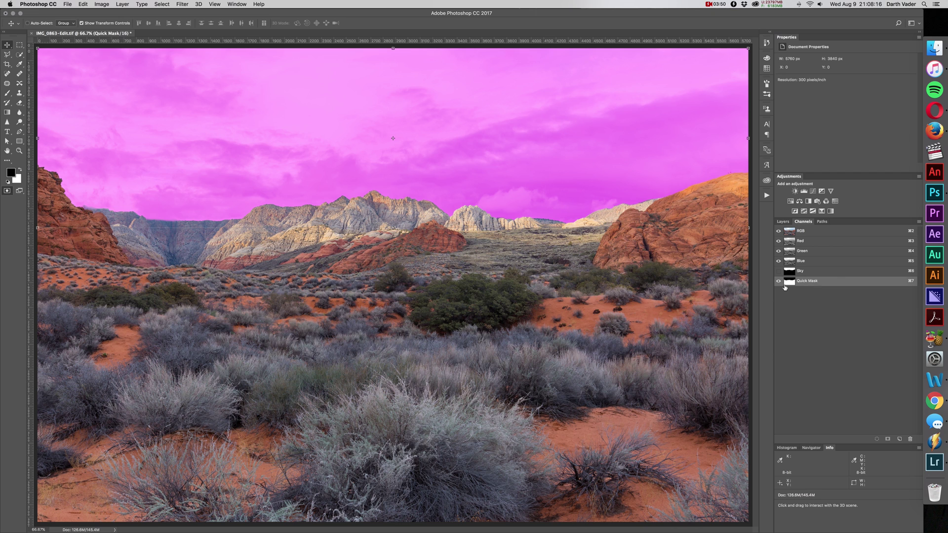
key("q")
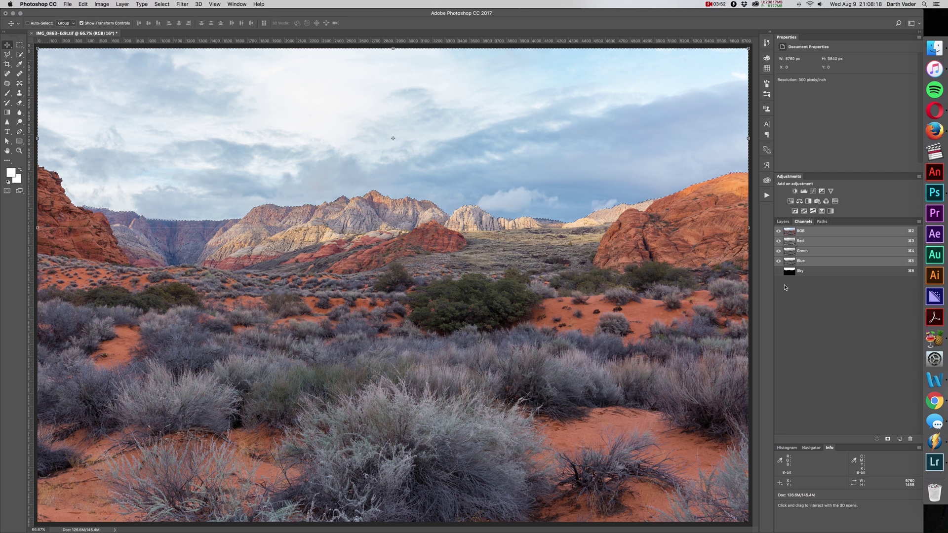
key("super+d")
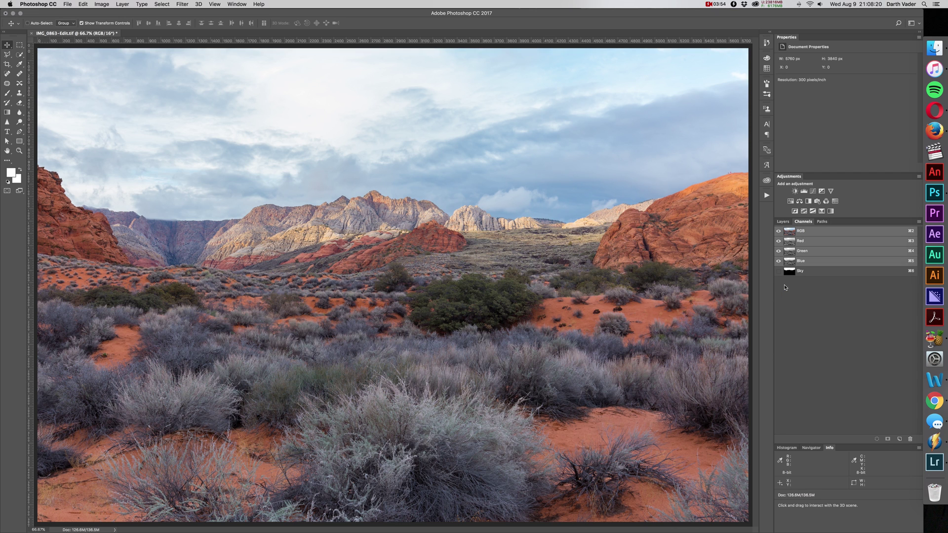
Step: Duplicate the Background layer as a new layer named 'DeHaze'
left_click(782, 221)
right_click(812, 262)
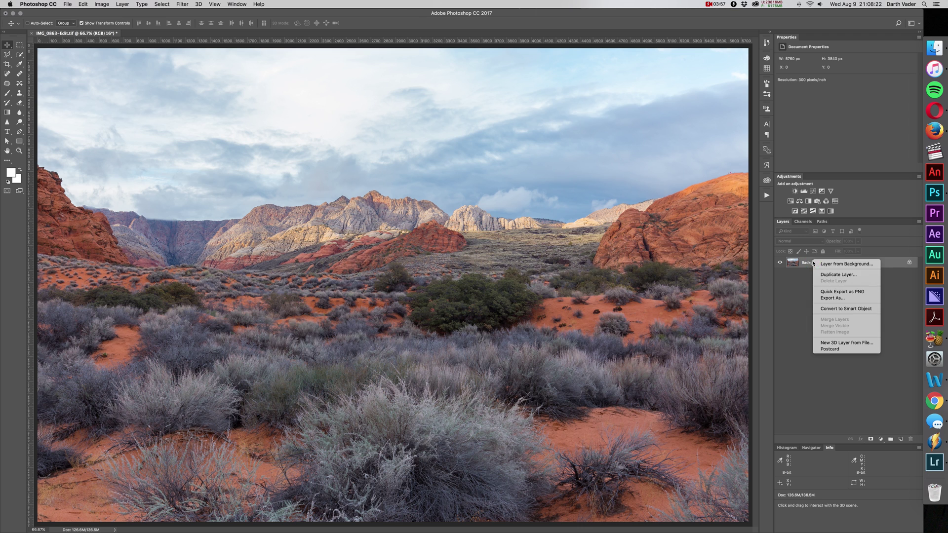
left_click(827, 275)
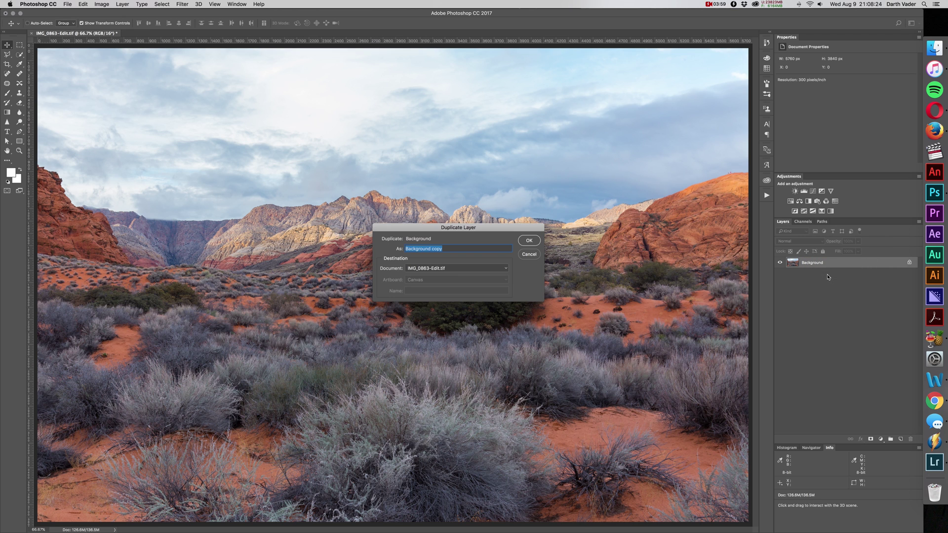
type("DeHaze")
key("Return")
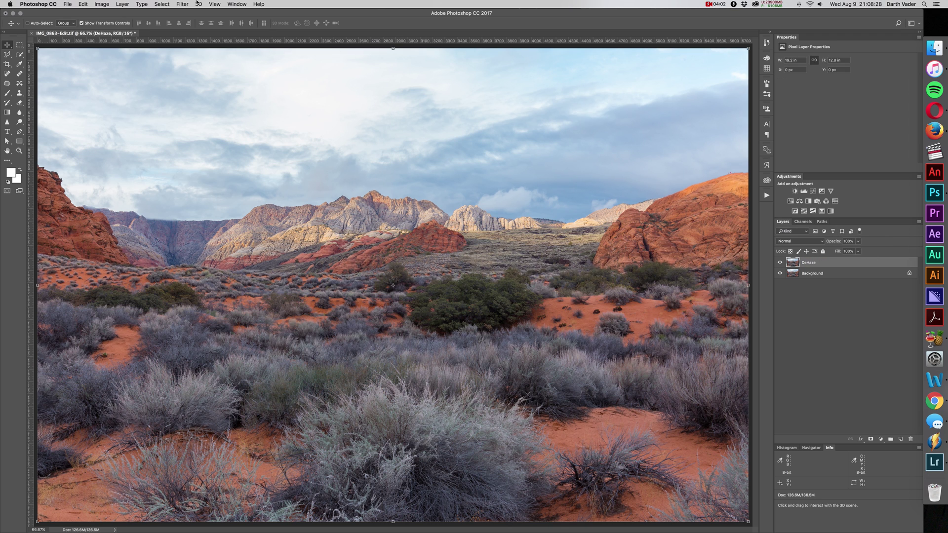
Step: Apply a Camera Raw Filter with Dehaze +100 to the DeHaze layer
left_click(183, 4)
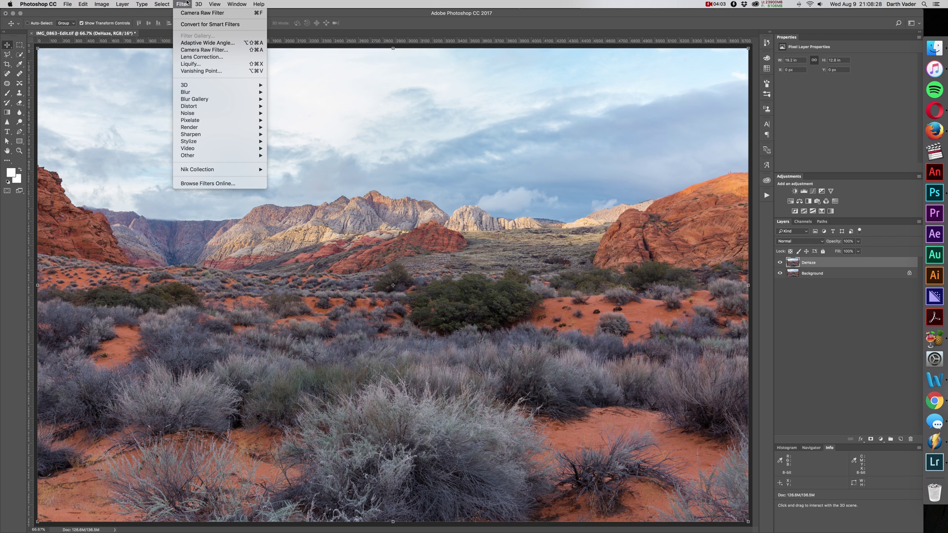
left_click(207, 51)
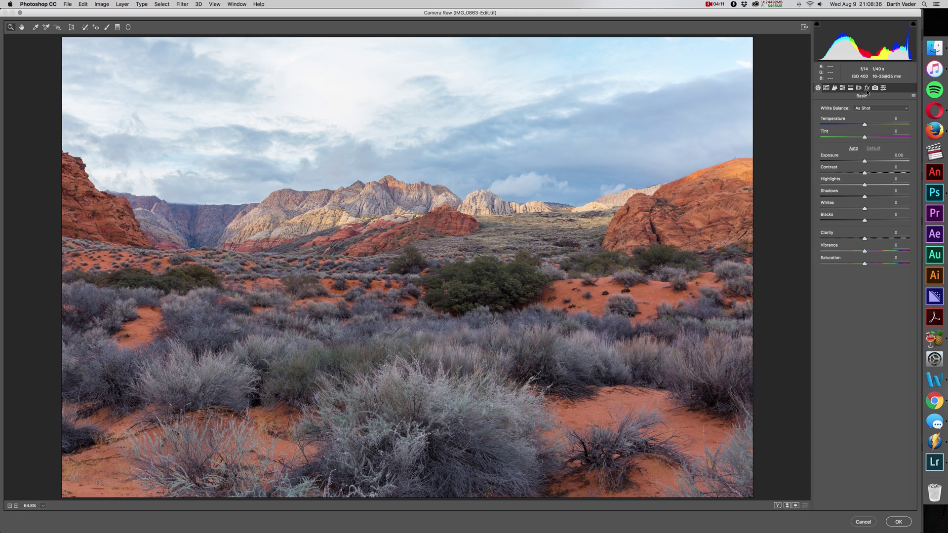
left_click(866, 89)
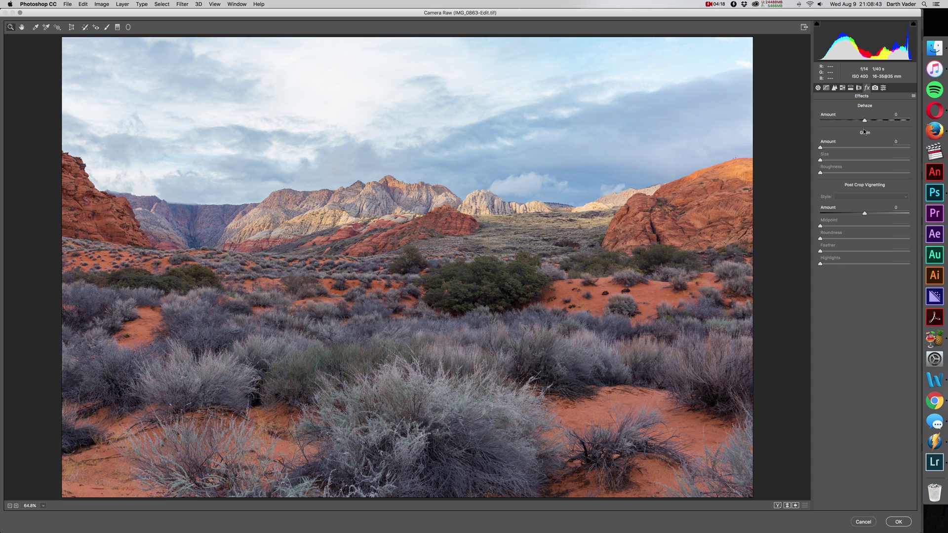
left_click_drag(864, 121, 926, 125)
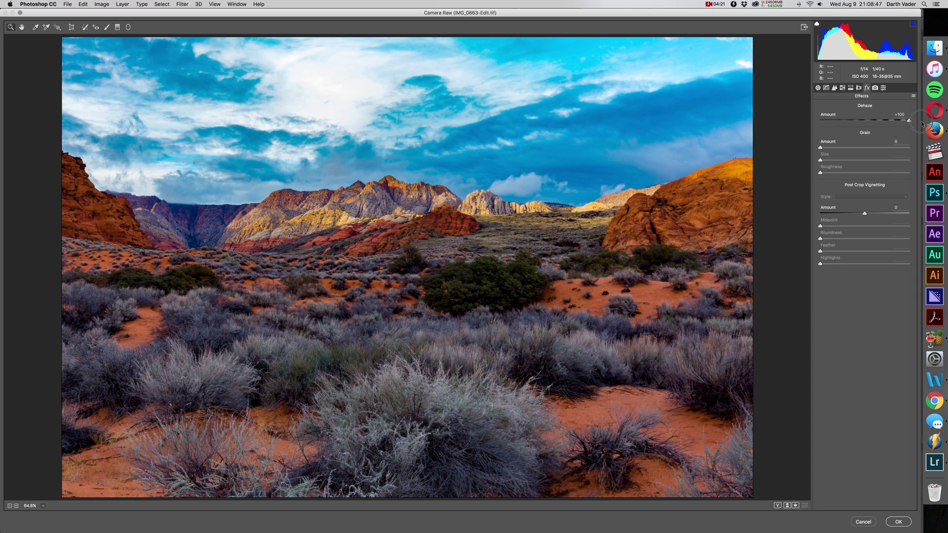
left_click(896, 521)
right_click(815, 262)
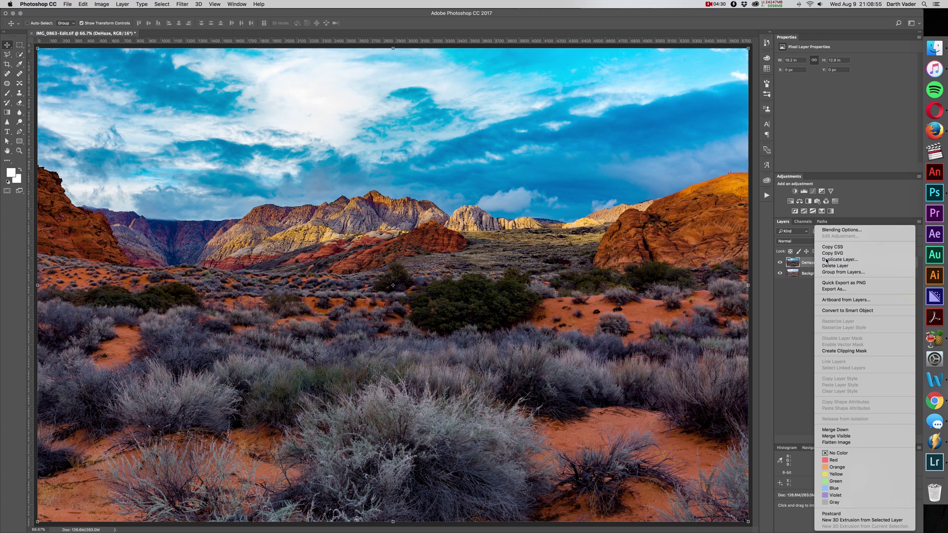
Step: Duplicate the DeHaze layer, hide the new top copy and hide the middle layer
left_click(825, 260)
key("Return")
left_click(779, 263)
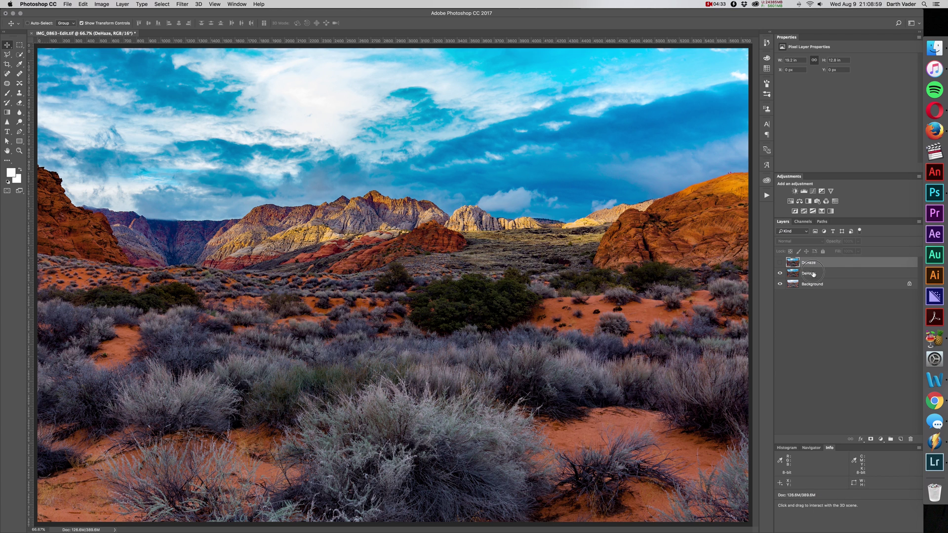
left_click(814, 274)
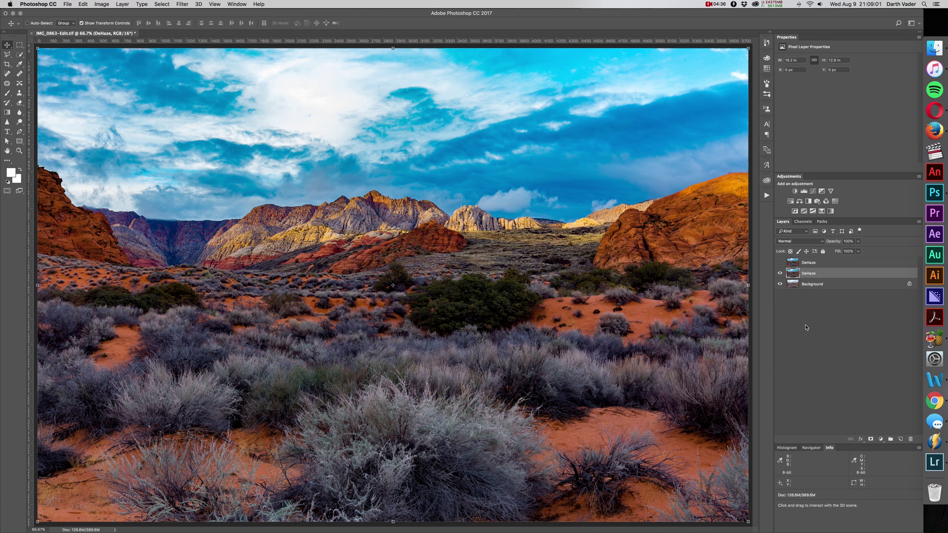
left_click(848, 241)
left_click(779, 273)
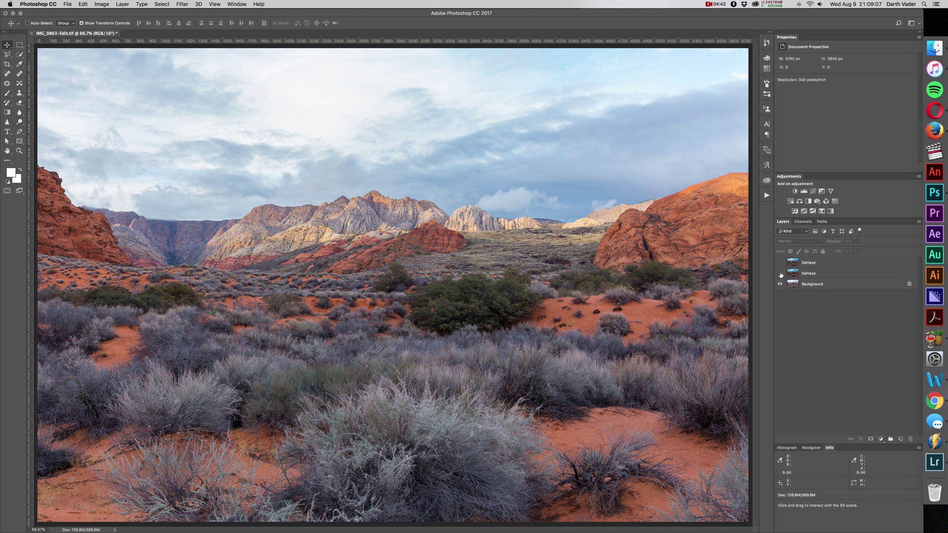
Step: Compare against the Lightroom version, then show the middle DeHaze layer again
key("super+Tab")
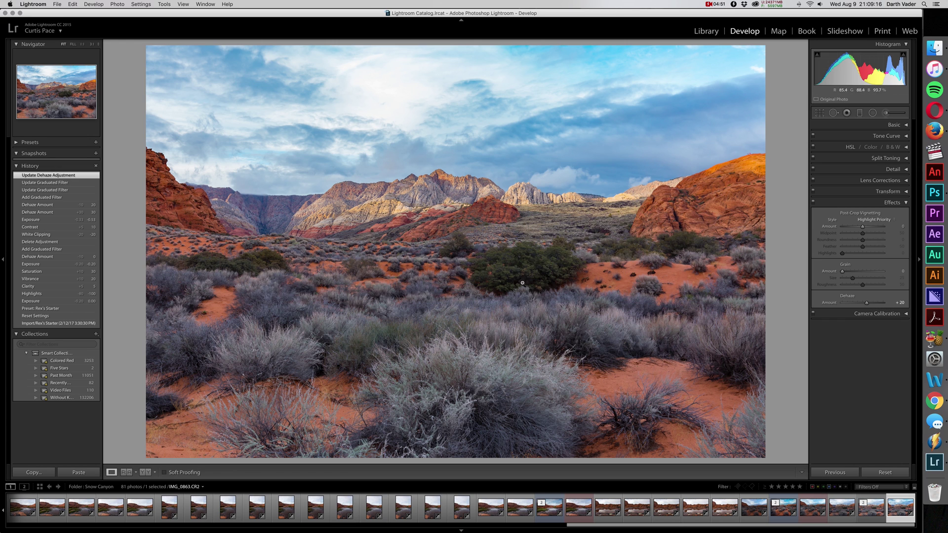
key("super+Tab")
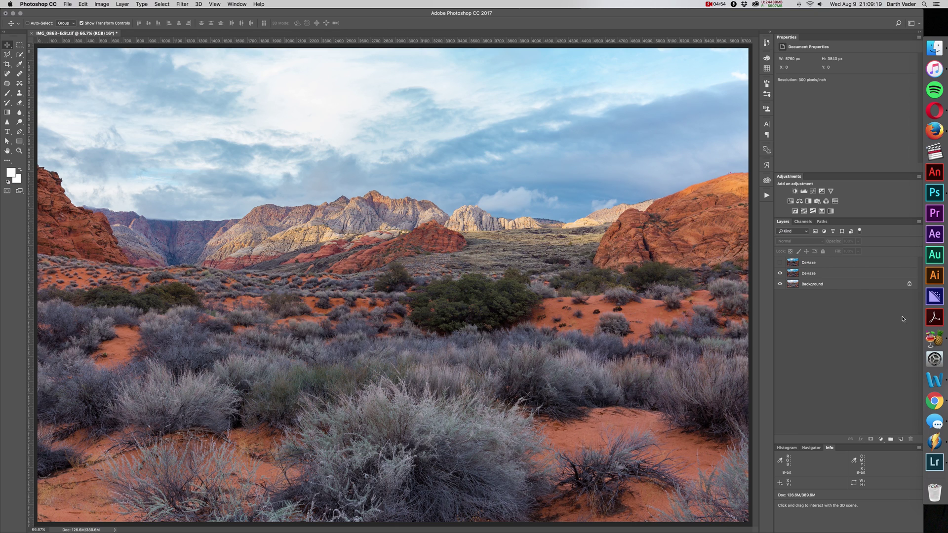
left_click(779, 273)
Step: With the top DeHaze layer selected, load the Sky channel selection and turn that layer back on
left_click(814, 263)
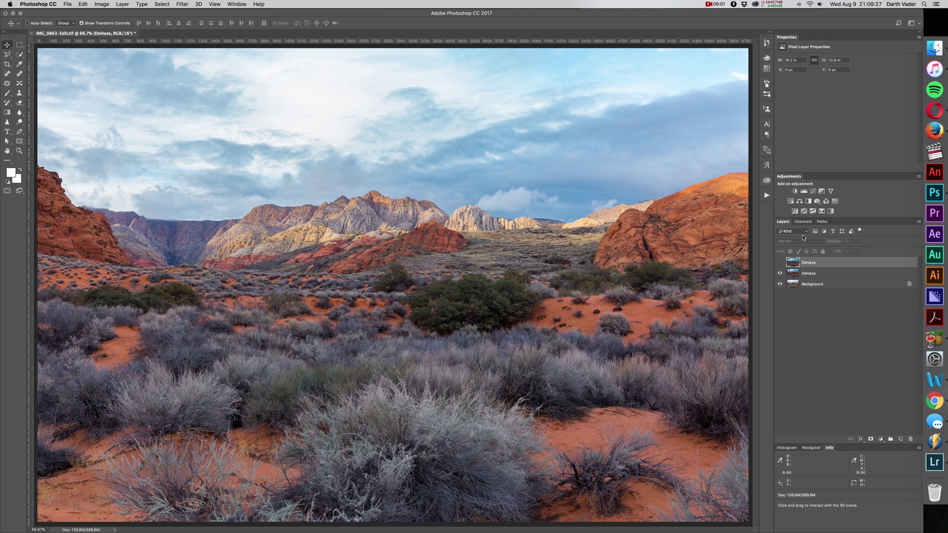
left_click(802, 222)
left_click(789, 271, "super")
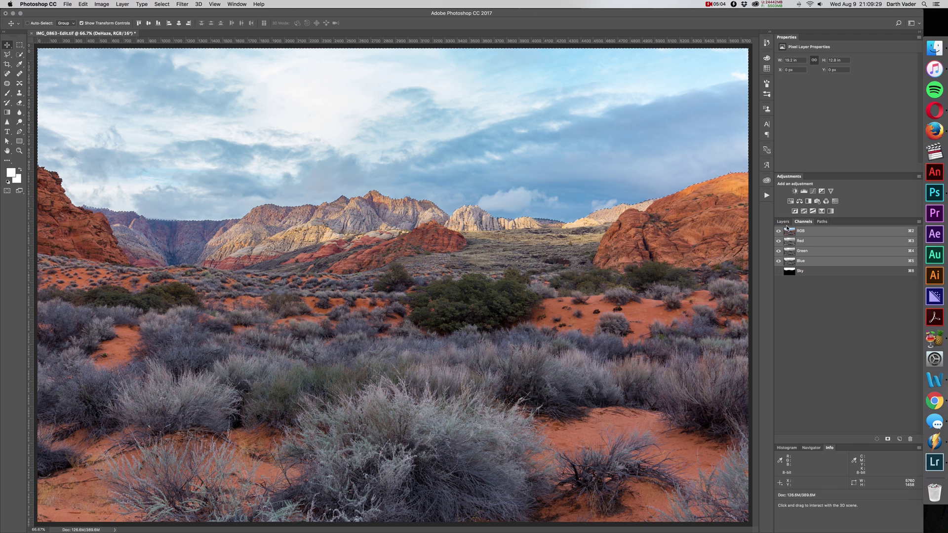
left_click(783, 222)
key("q")
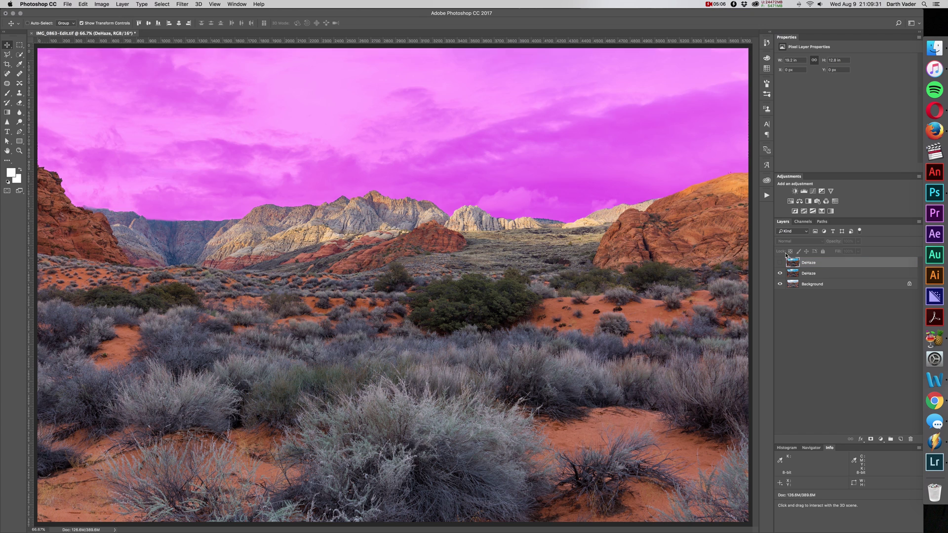
key("q")
left_click(780, 262)
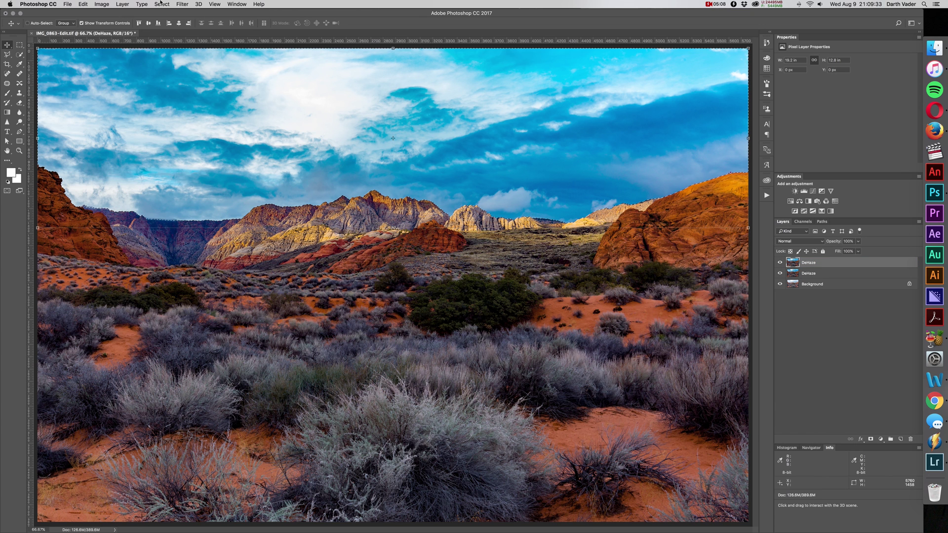
left_click(122, 4)
Step: Mask the top DeHaze layer to the sky with Layer Mask > Reveal Selection
mouse_move(149, 122)
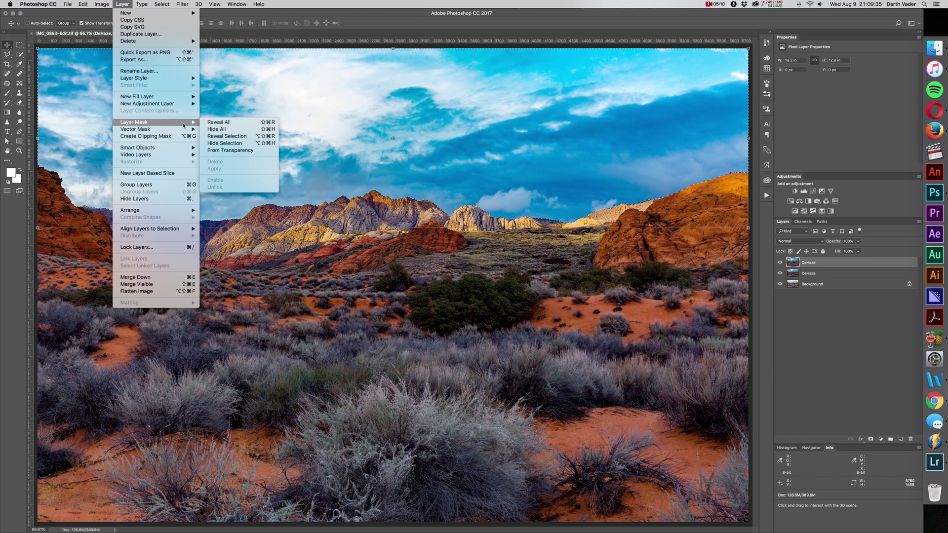
left_click(236, 137)
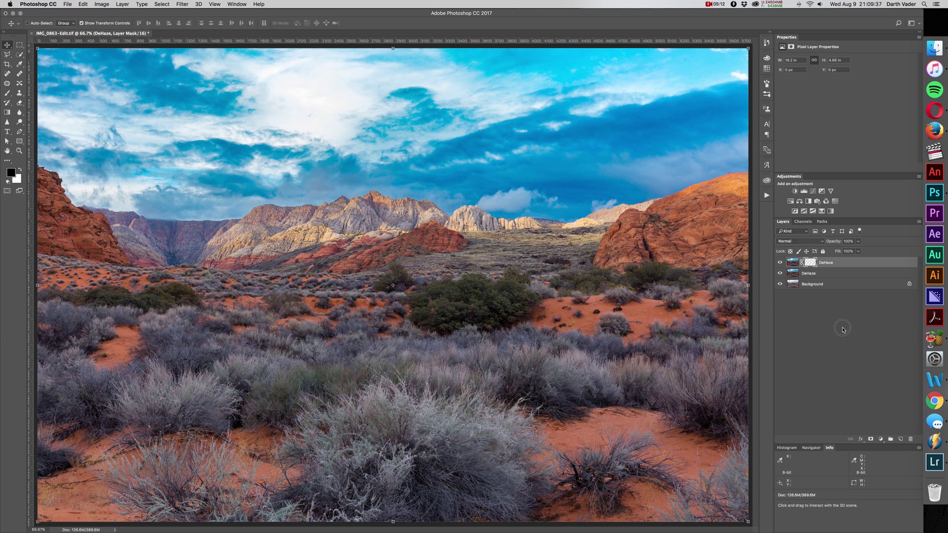
left_click(780, 262)
left_click(791, 263)
Step: Set the top DeHaze layer's opacity to 40%, inspect the sky mask, then switch to Lightroom
key("1")
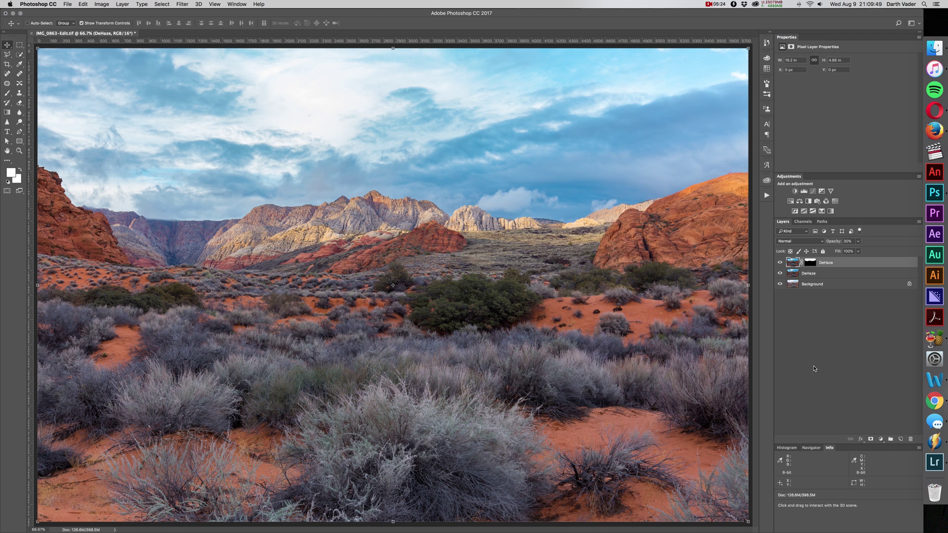
key("4")
left_click(807, 266, "alt")
left_click(807, 266, "alt")
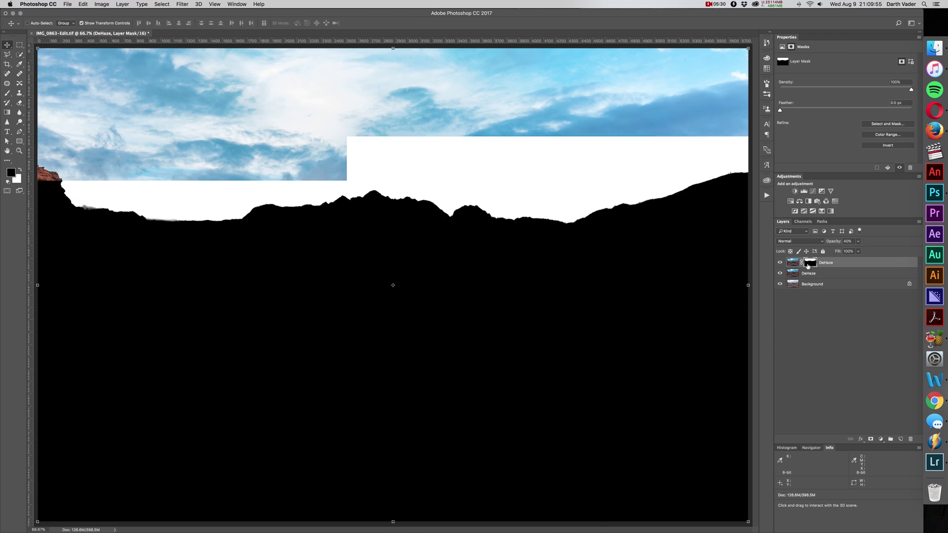
key("super+Tab")
key("Tab")
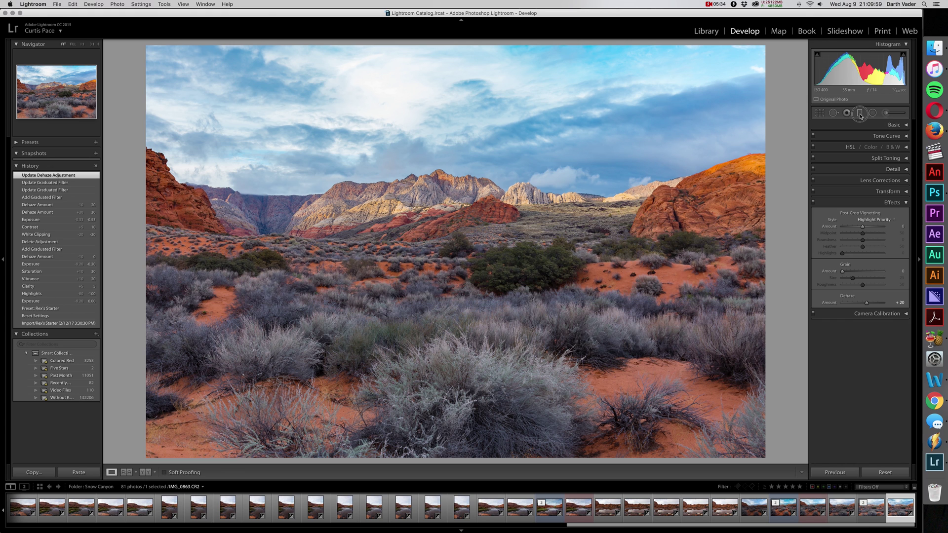
Step: Check the existing graduated filter's Dehaze of 20 over the mountains, then return to Photoshop
left_click(859, 113)
left_click(412, 183)
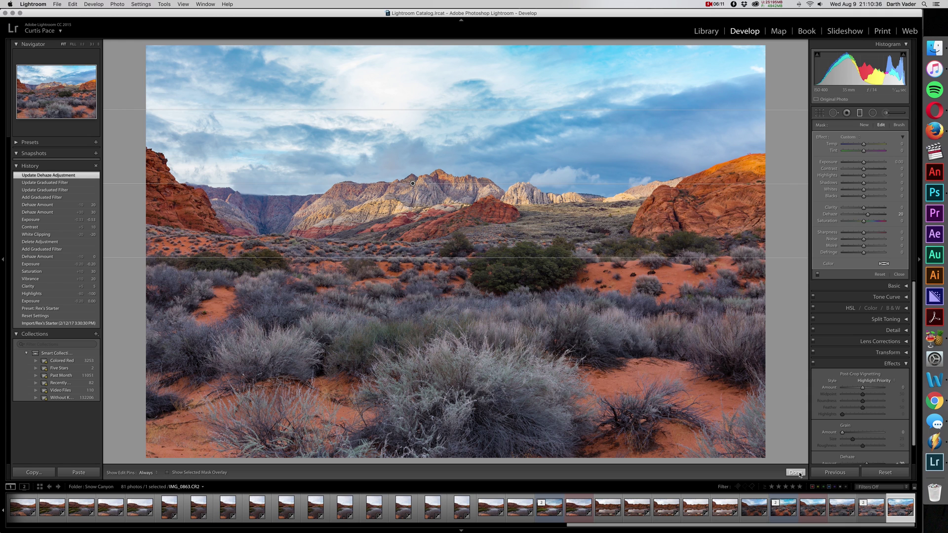
key("super+Tab")
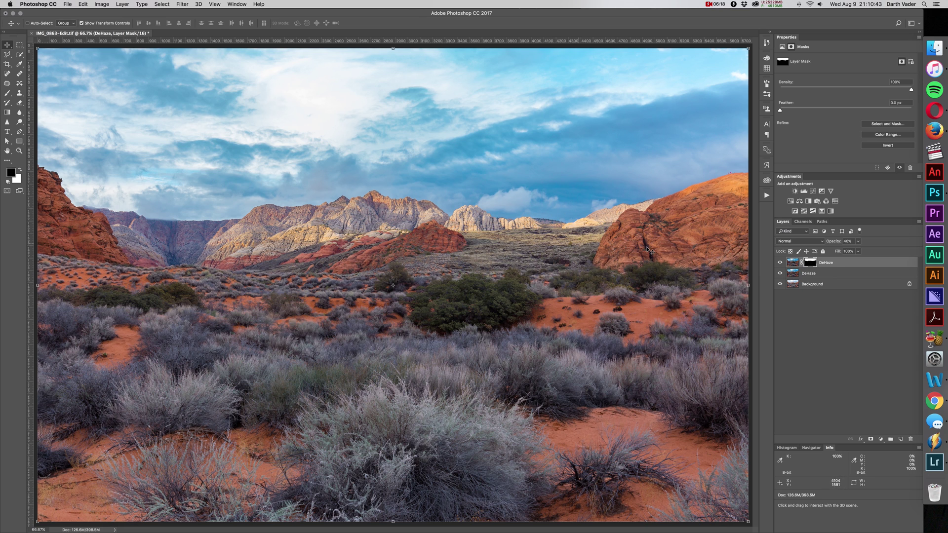
Step: Raise the sky-masked top DeHaze layer to 50% opacity and zoom out to the whole image
left_click(837, 263)
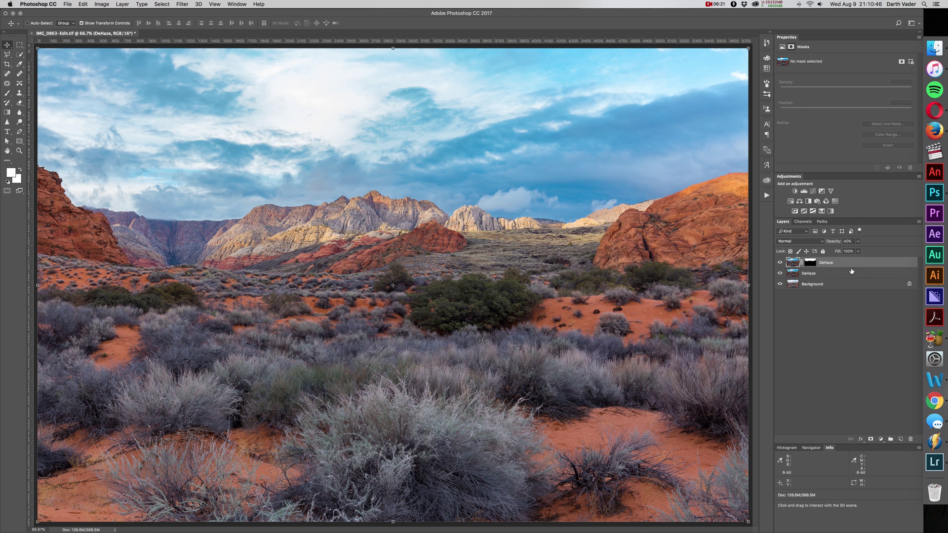
key("5")
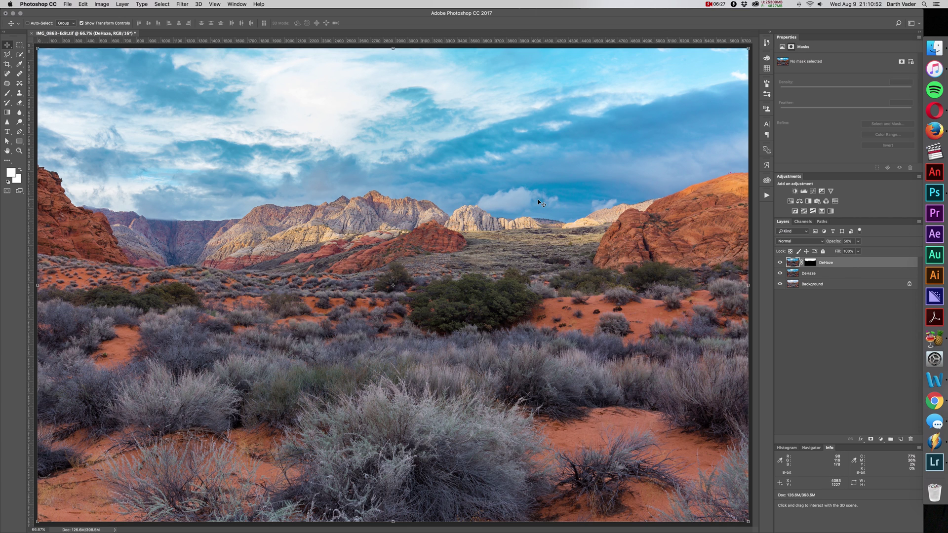
key("super+minus")
left_click(813, 301)
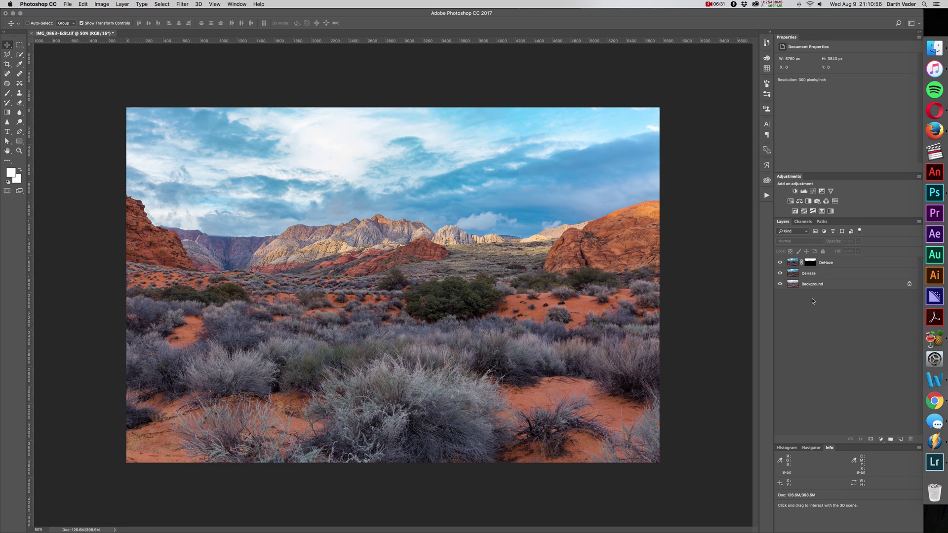
left_click(826, 276)
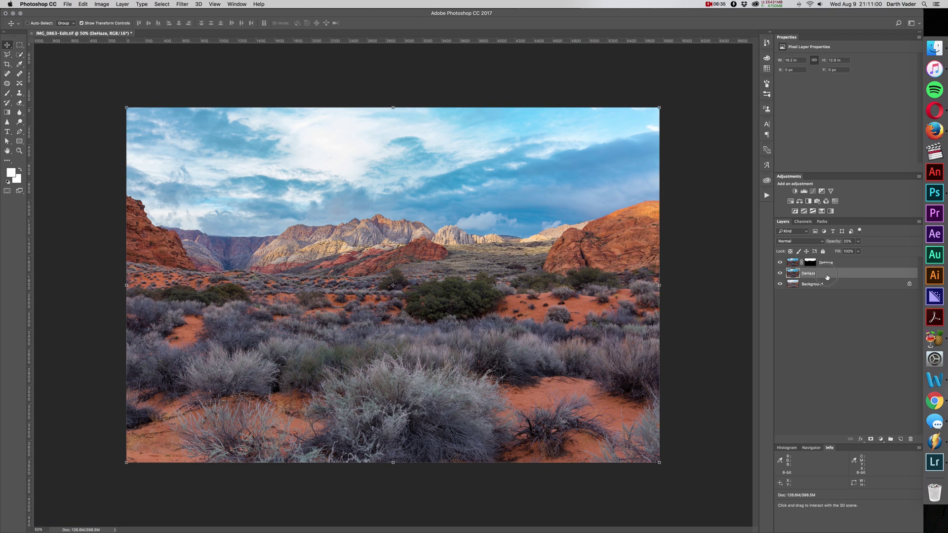
Step: Duplicate the middle DeHaze layer and give it a Reveal All layer mask
key("super+j")
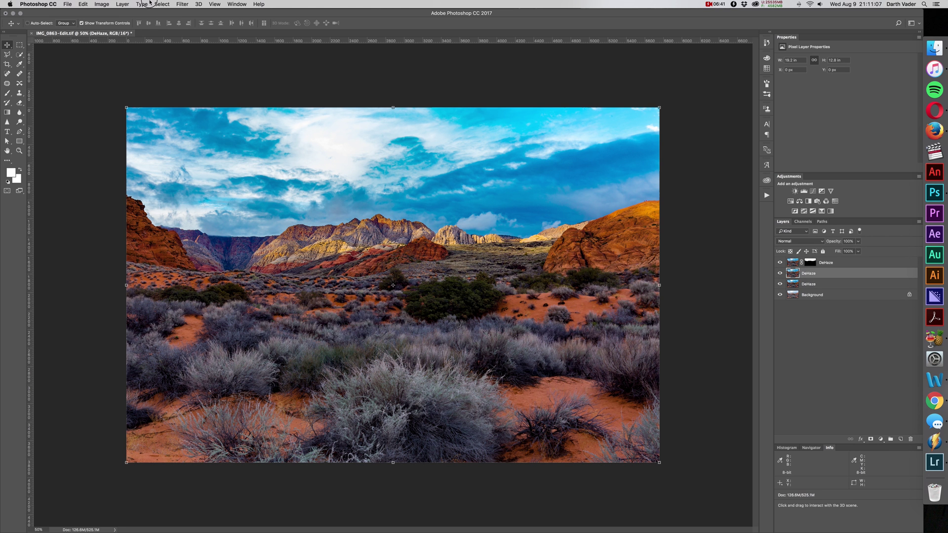
left_click(122, 4)
mouse_move(163, 122)
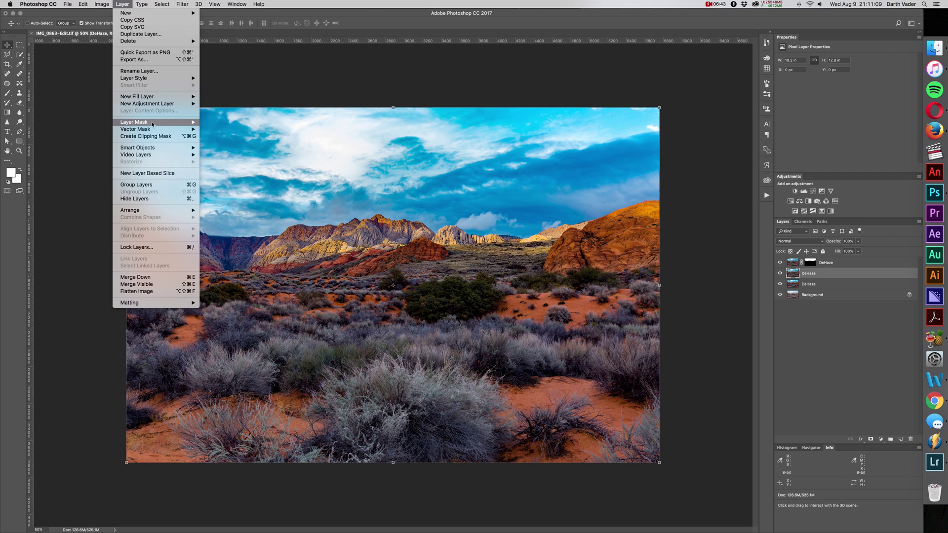
left_click(217, 126)
Step: Fill the mask with a vertical gradient from the top of the canvas down, then hide the top DeHaze layer
key("x")
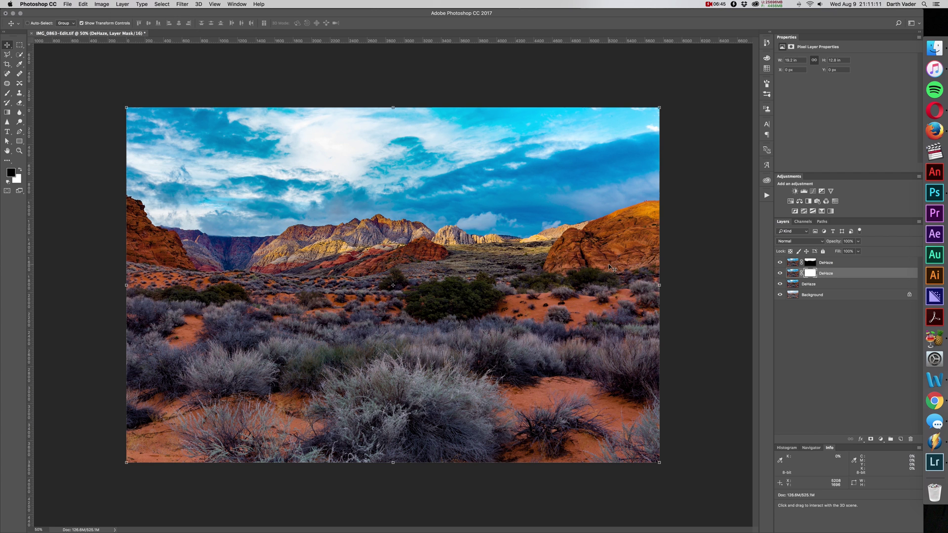
key("g")
key("x")
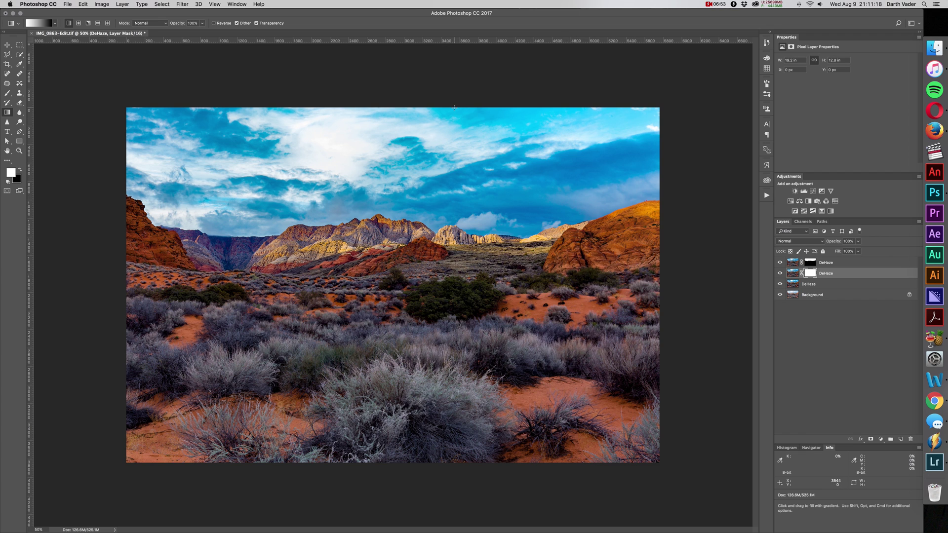
left_click_drag(454, 107, 473, 376)
key("v")
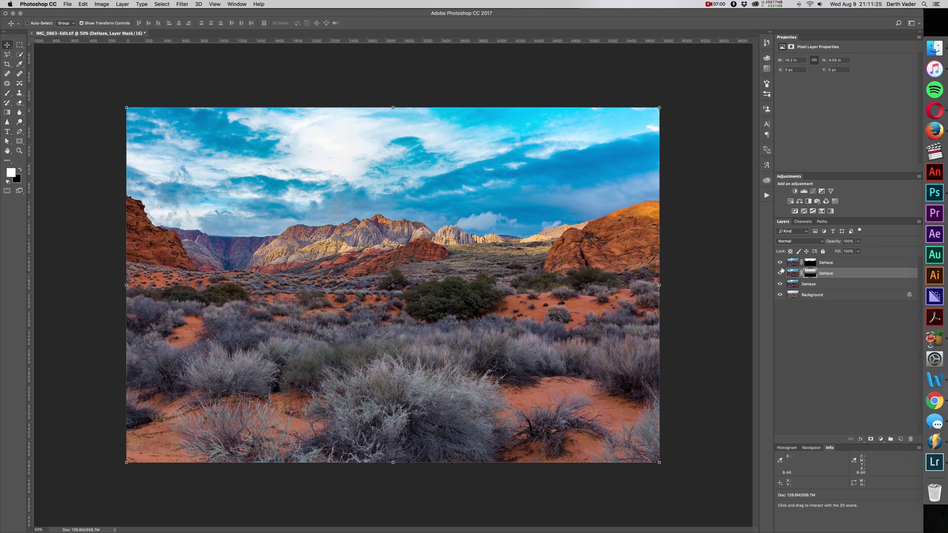
left_click(779, 284)
left_click(780, 262)
left_click(780, 273)
left_click(780, 274)
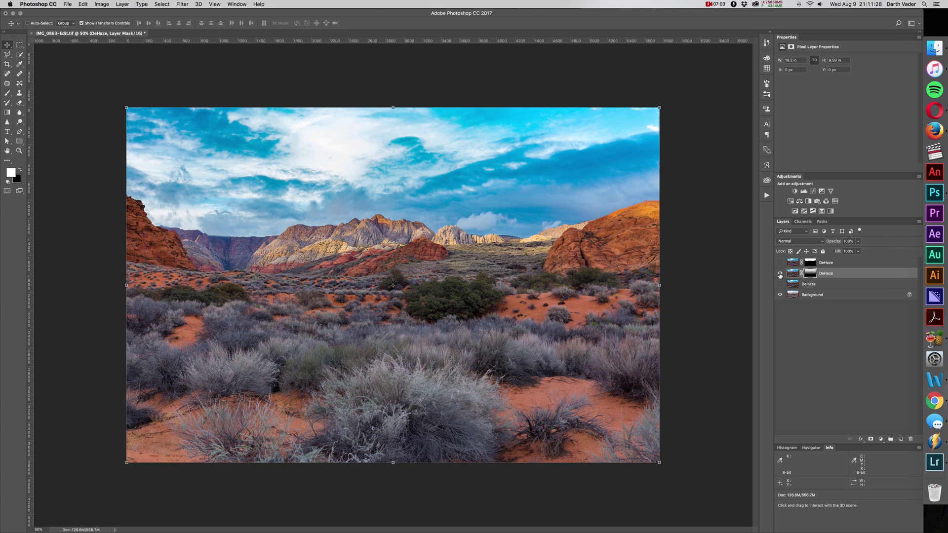
left_click(780, 274)
left_click(780, 273)
key("super+Tab")
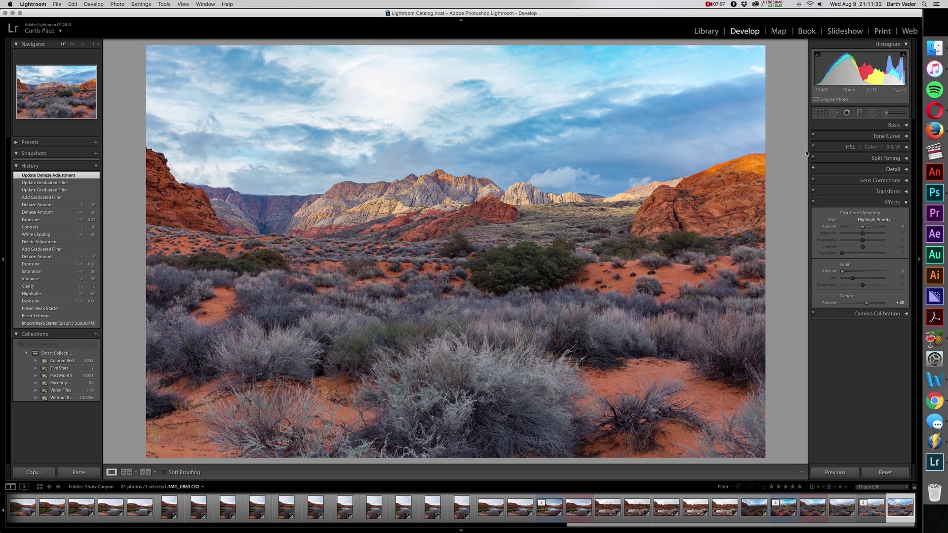
key("super+Tab")
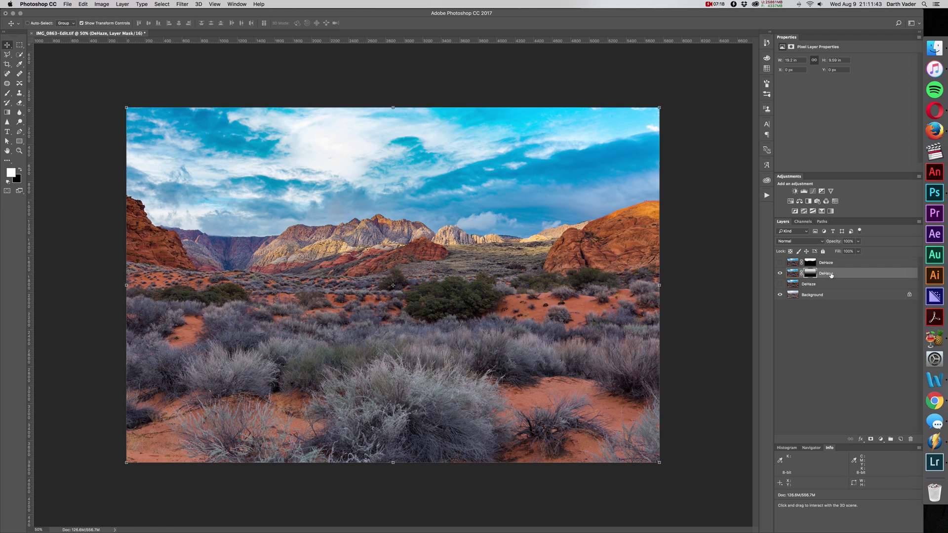
Step: Toggle the top and second DeHaze layers to compare, then show the third and second layers
left_click(779, 274)
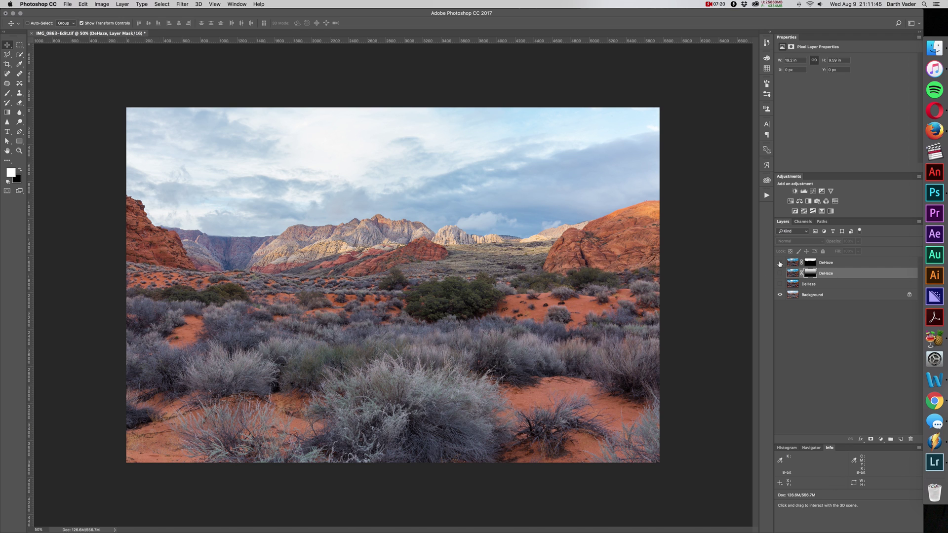
left_click(780, 263)
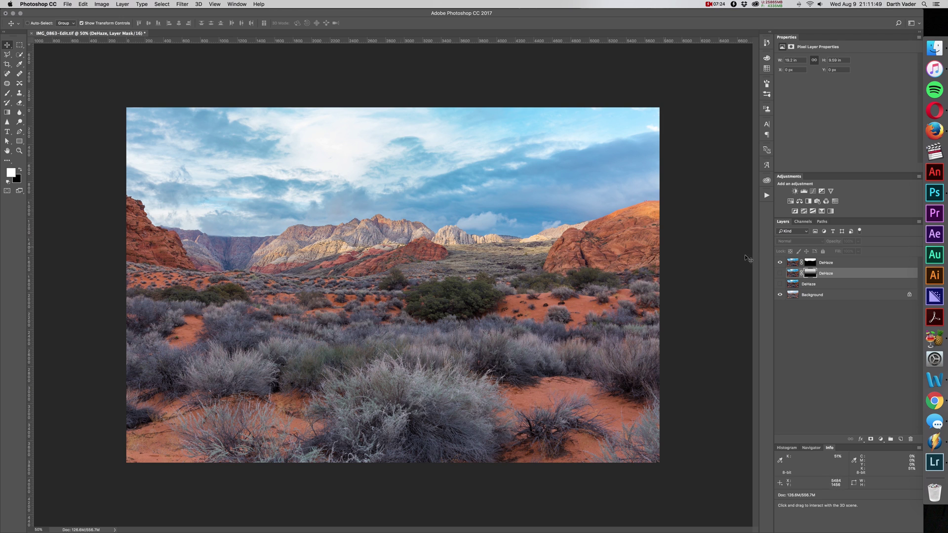
left_click(779, 263)
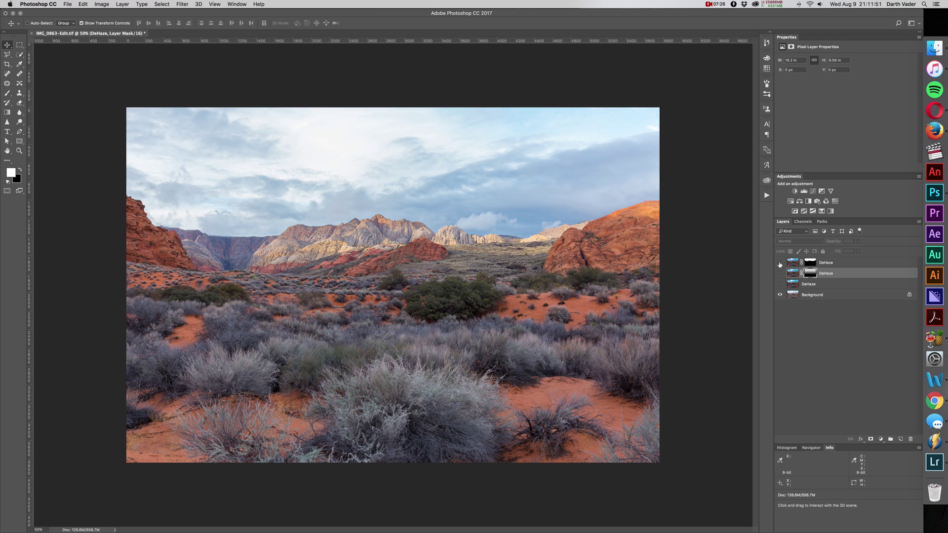
left_click(780, 263)
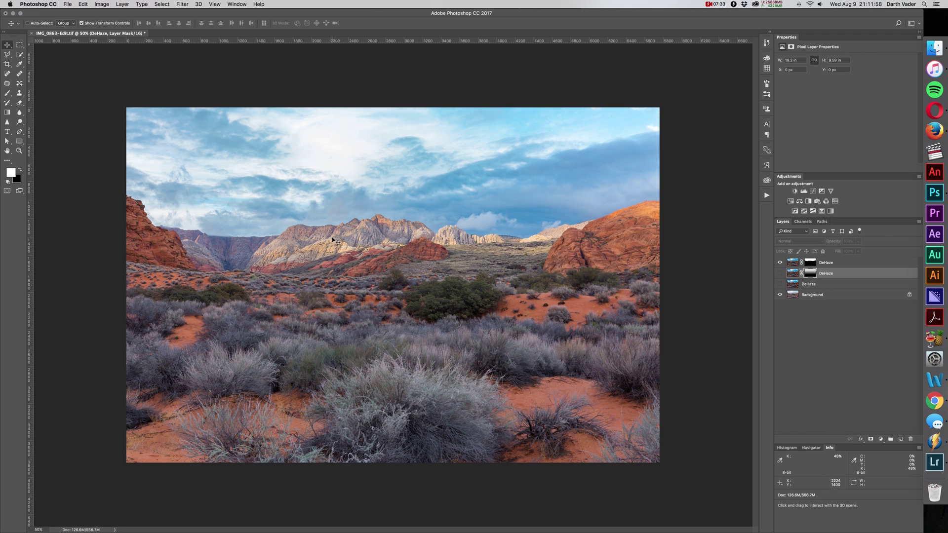
left_click(780, 284)
left_click(780, 273)
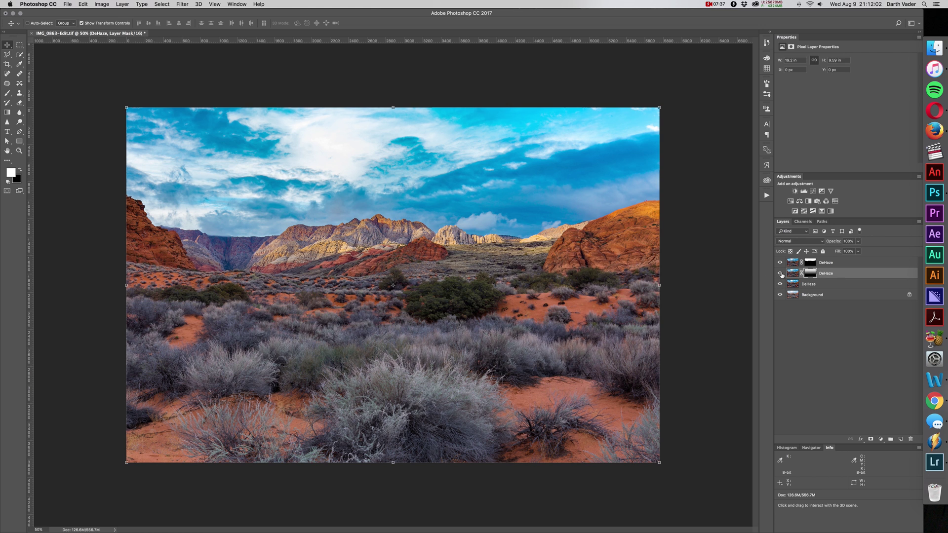
Step: Toggle the second DeHaze layer on and off to compare, then select the top DeHaze layer
left_click(792, 273)
left_click(780, 273)
left_click(779, 273)
key("super+alt+a")
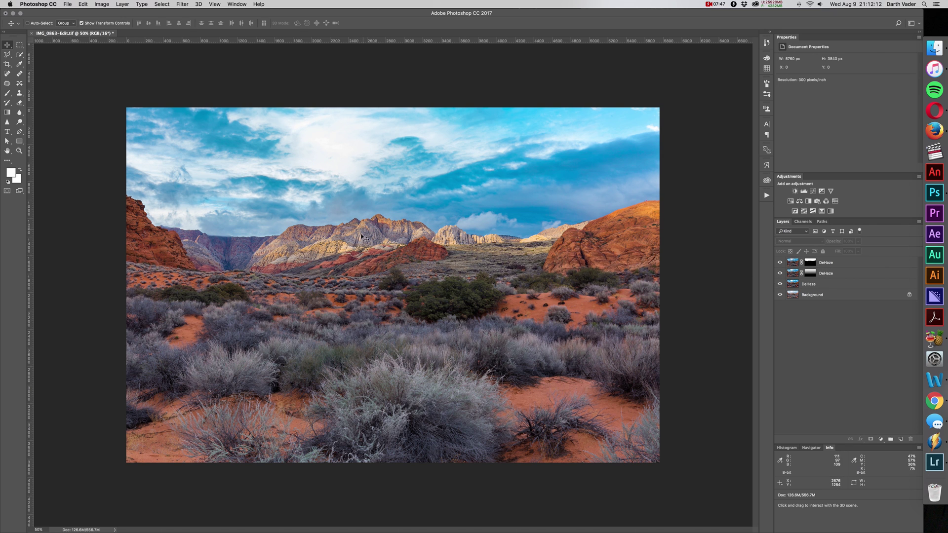
left_click(780, 275)
left_click(780, 274)
left_click(834, 264)
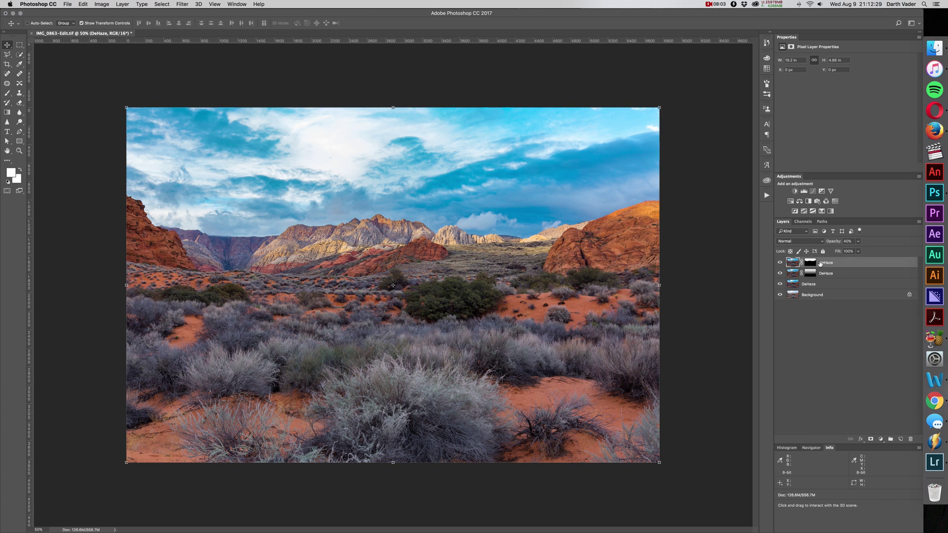
Step: Set the top DeHaze layer's opacity to 20%
key("3")
key("2")
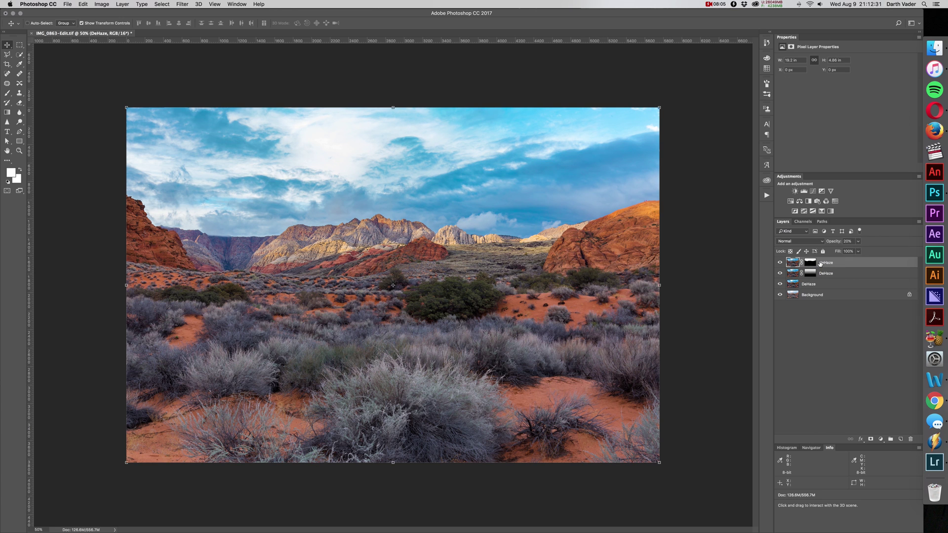
left_click(813, 326)
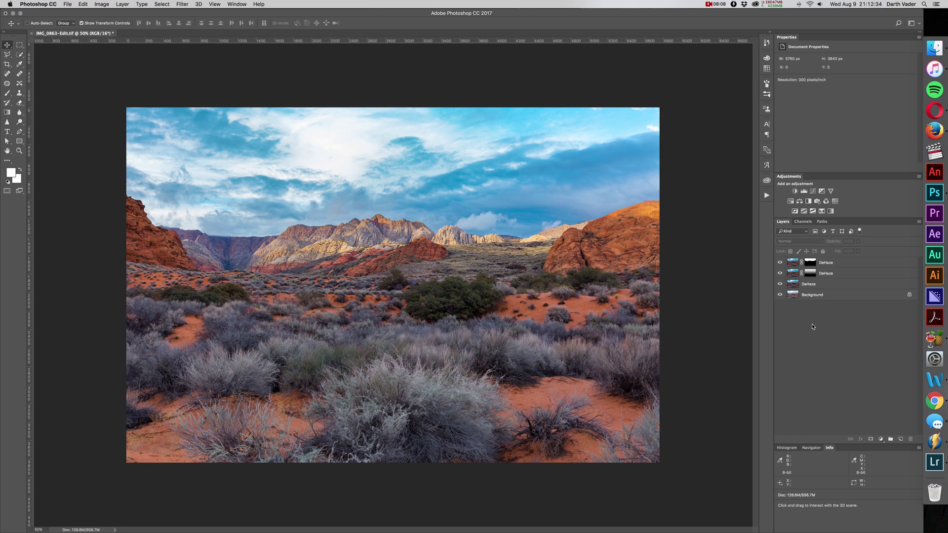
Step: Group the three DeHaze layers into Group 1, compare it on and off, and save
left_click(809, 285)
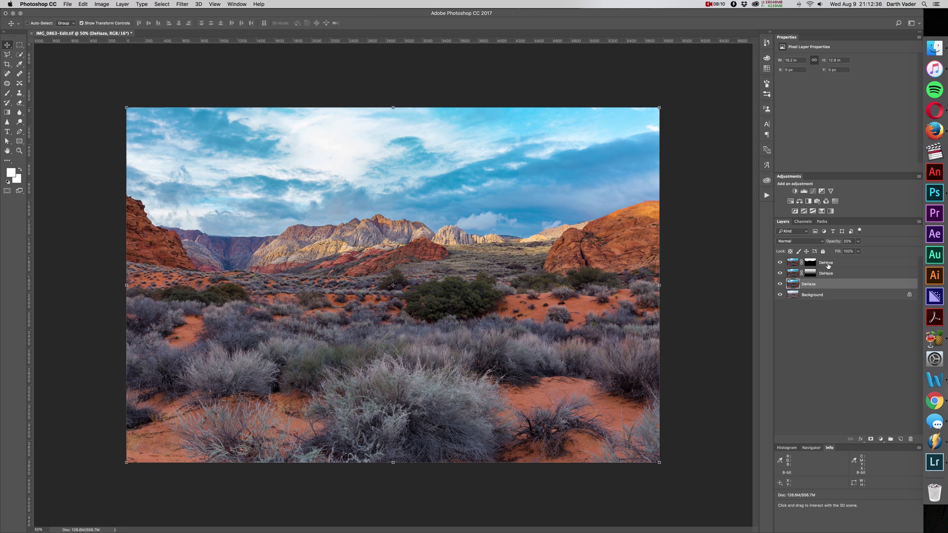
left_click(827, 264, "shift")
key("super+g")
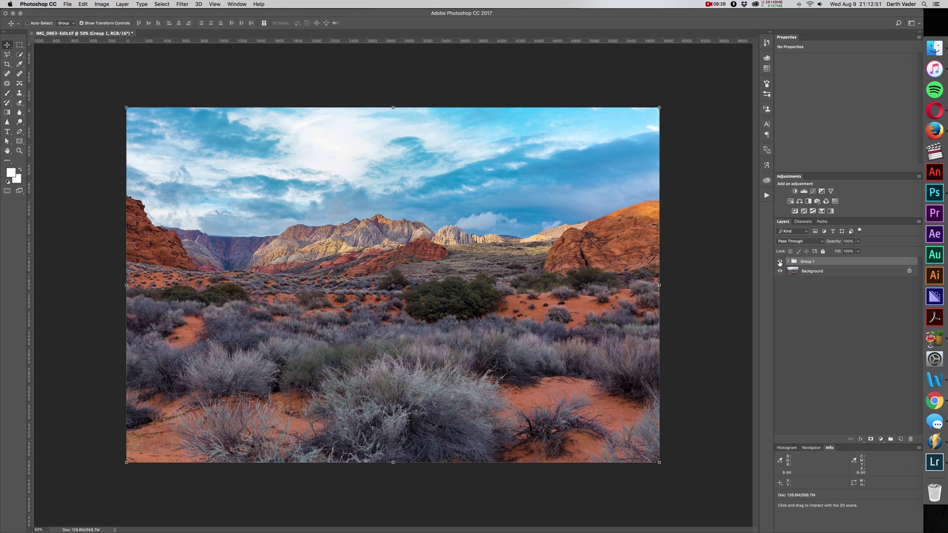
left_click(779, 263)
left_click(779, 262)
key("super+s")
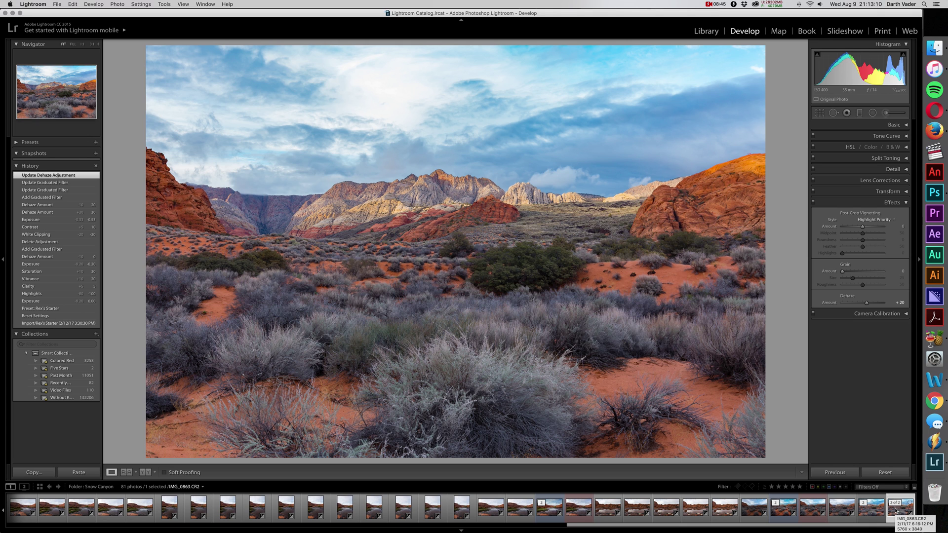
Step: Flip between IMG_0863-Edit.tif and the original IMG_0863.CR2 in Lightroom to compare them
key("Left")
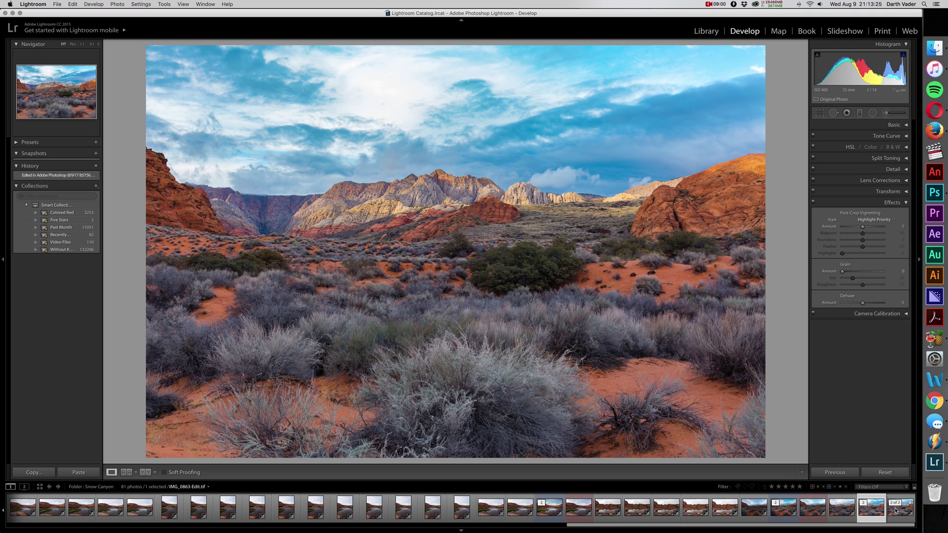
left_click(896, 510)
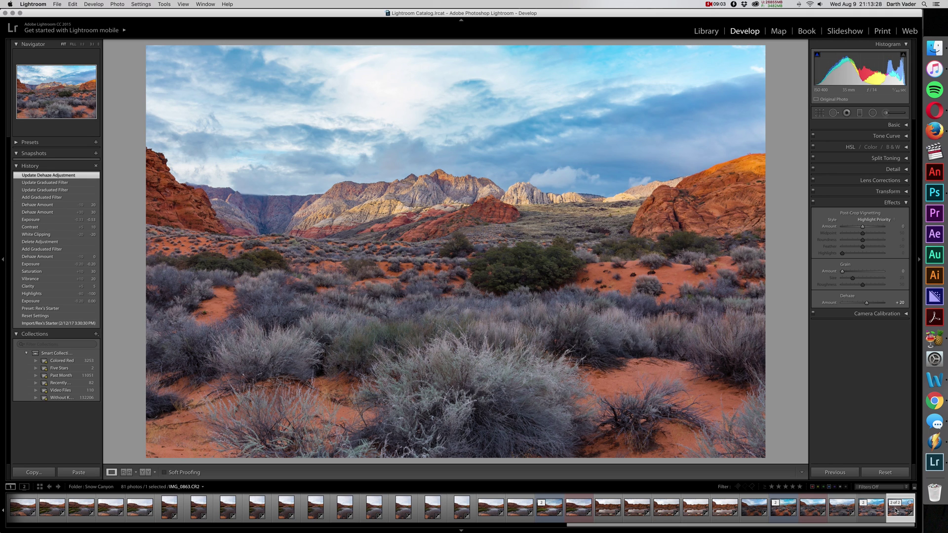
key("Left")
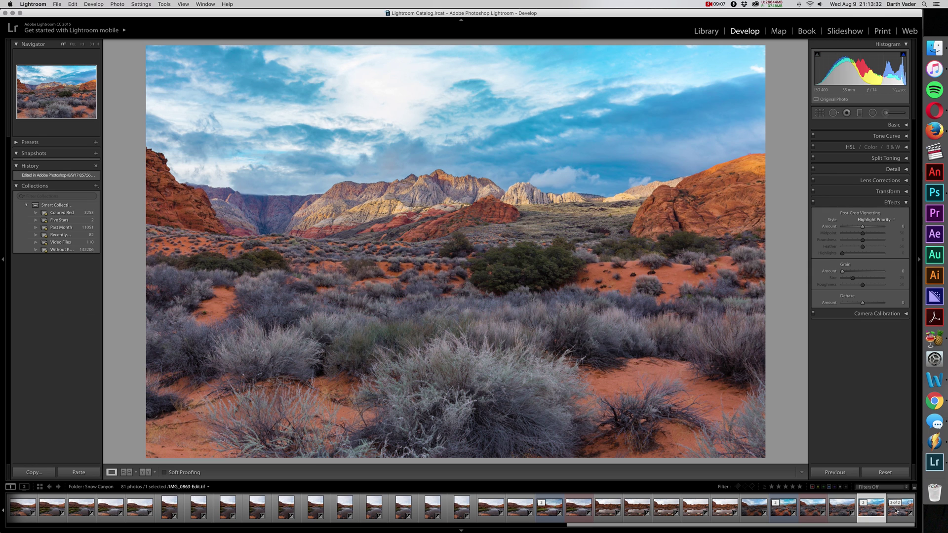